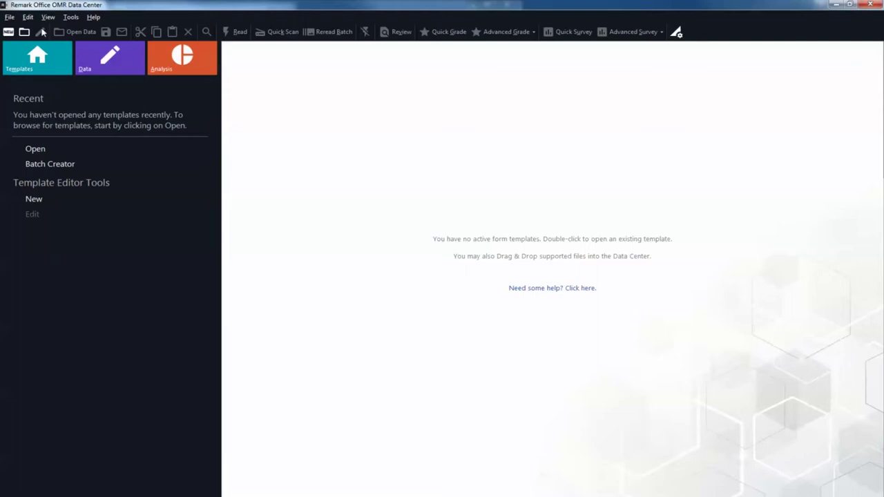
Step: Create a new form template from the Data Center's File menu
click(10, 17)
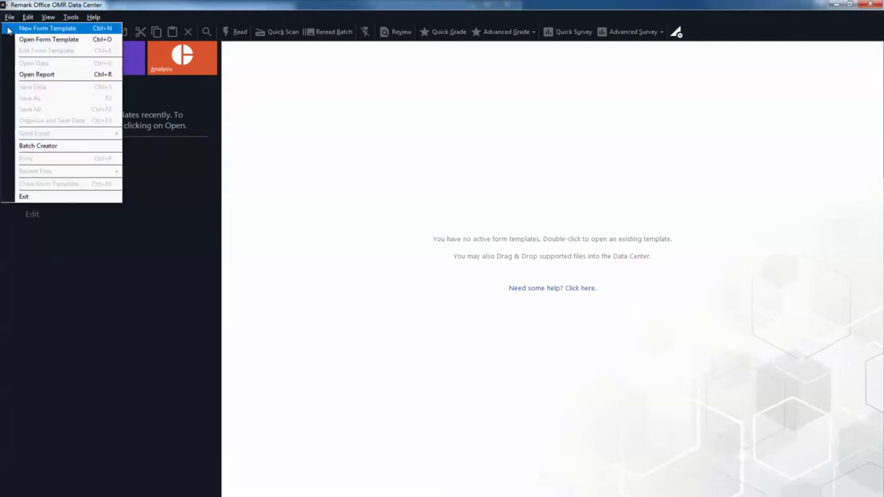
click(10, 28)
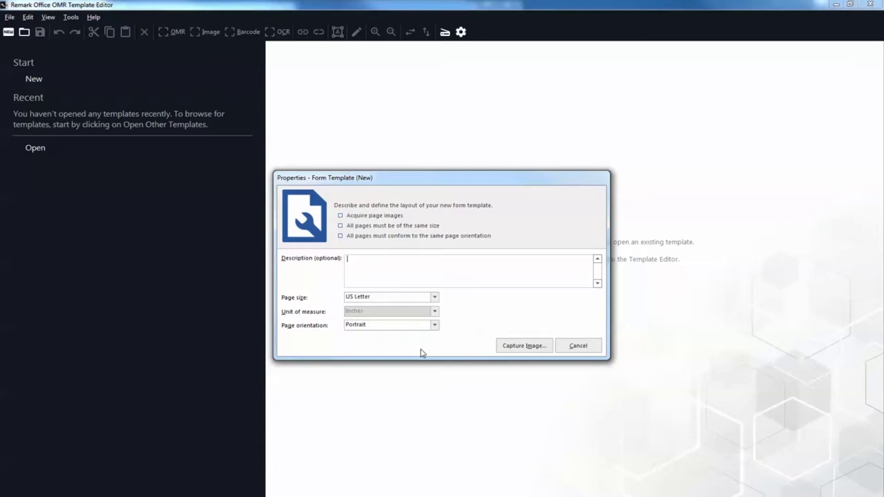
Step: Describe the template as 'Hospital Stay Evaluation', keeping US Letter and Portrait, and continue to image capture
text(Hospital Stay Evaluation)
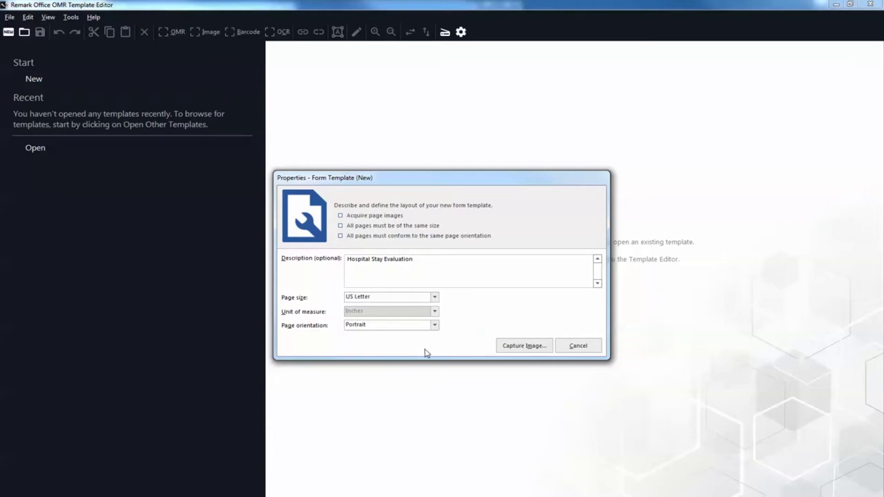
click(435, 297)
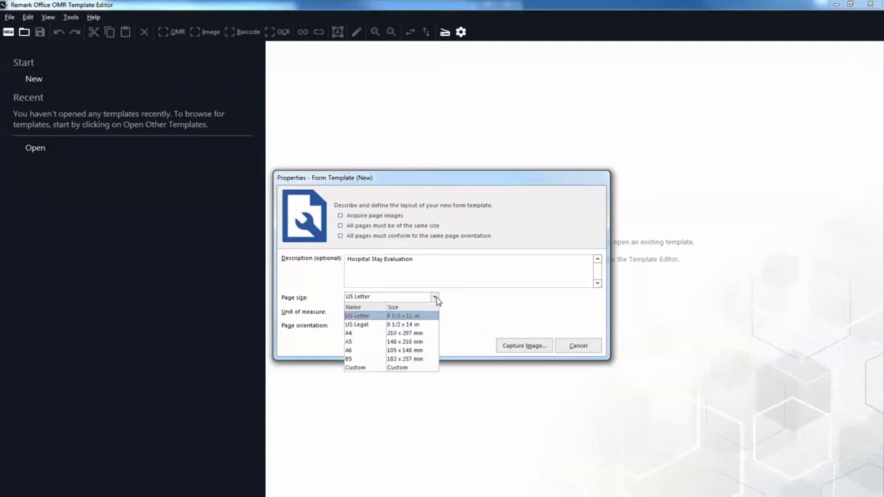
click(435, 301)
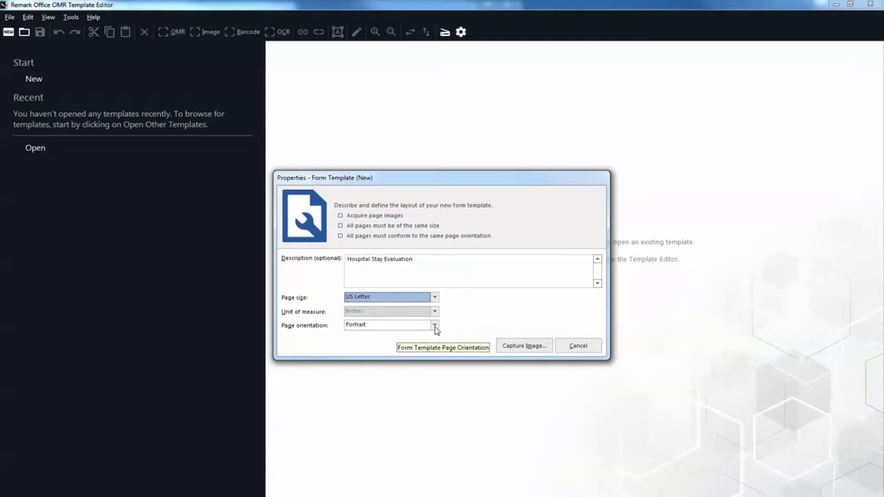
click(435, 328)
click(435, 327)
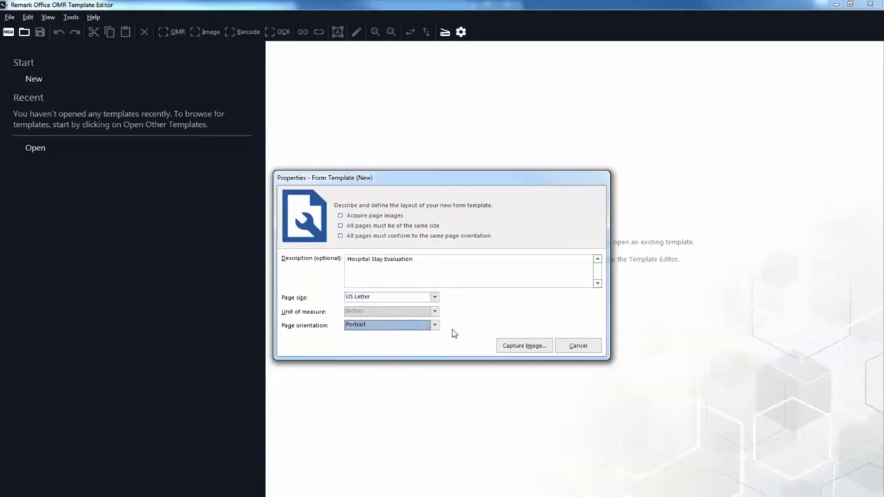
click(531, 350)
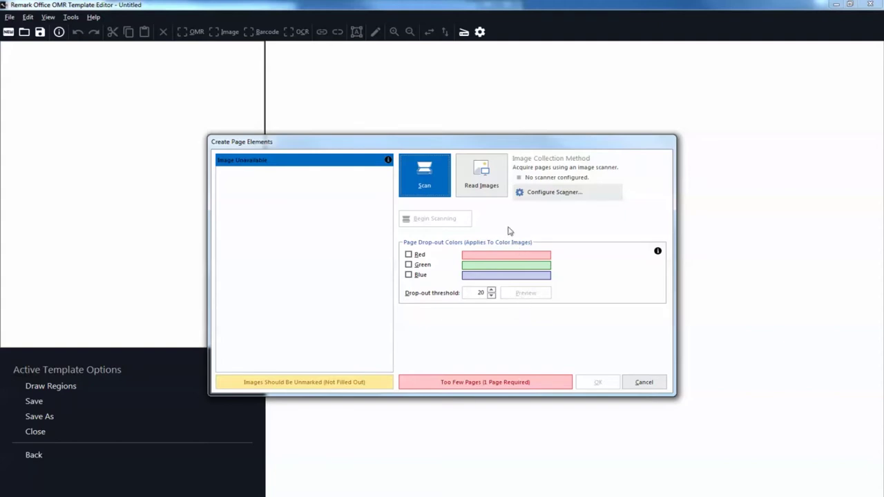
Step: Read the page image from Tutorials > Tutorial 2 > 'Tutorial 2 - Hospital Stay Survey.tif'
click(485, 192)
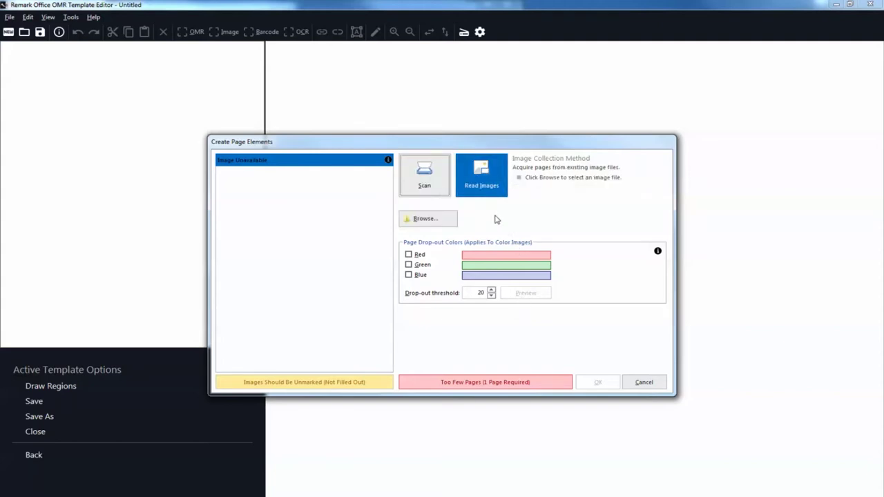
click(447, 220)
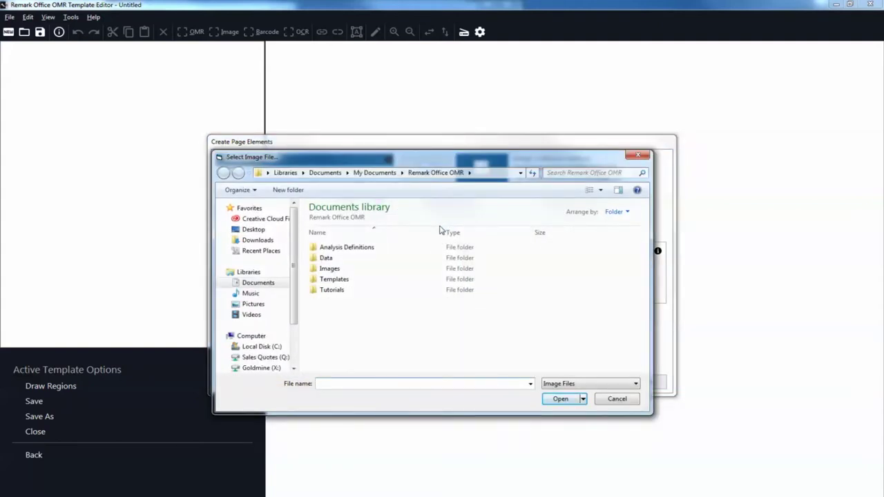
double_click(400, 293)
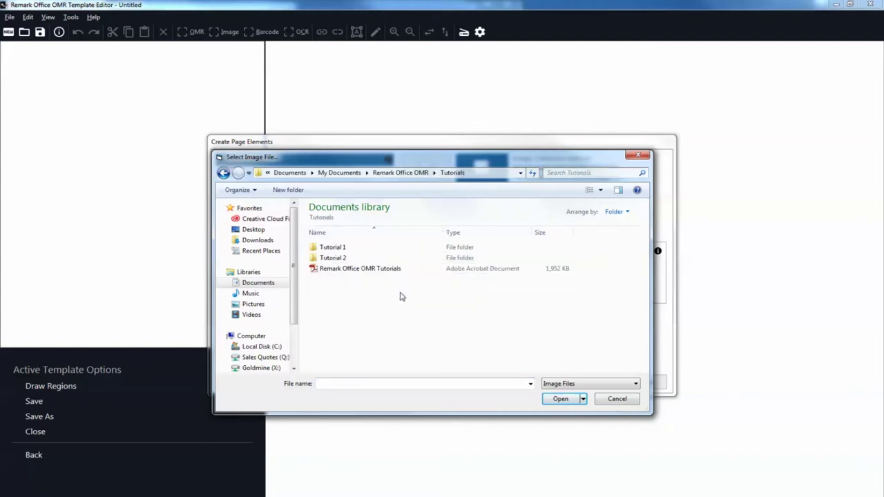
click(399, 263)
double_click(398, 259)
click(399, 260)
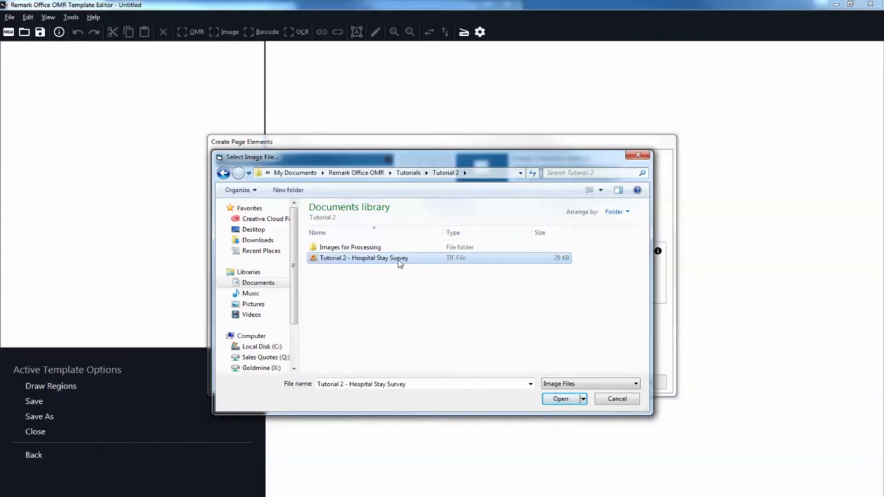
click(555, 399)
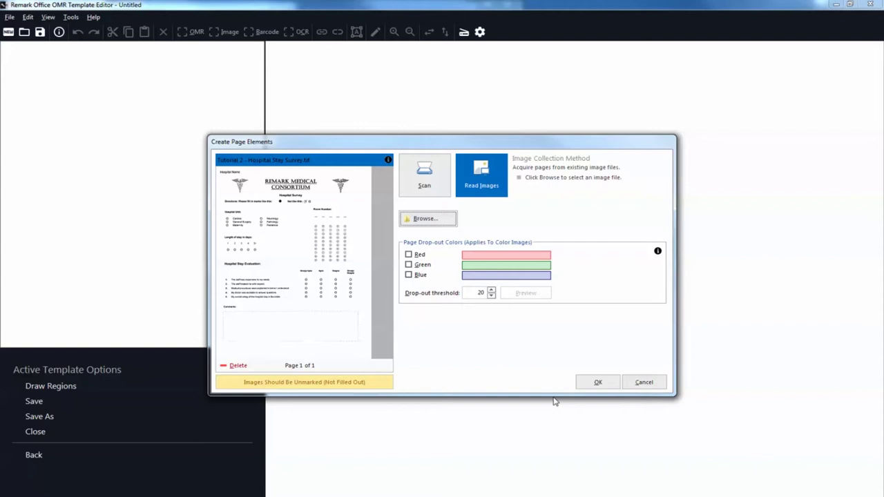
Step: Accept the Hospital Stay Survey image as the template's Page 1
click(591, 384)
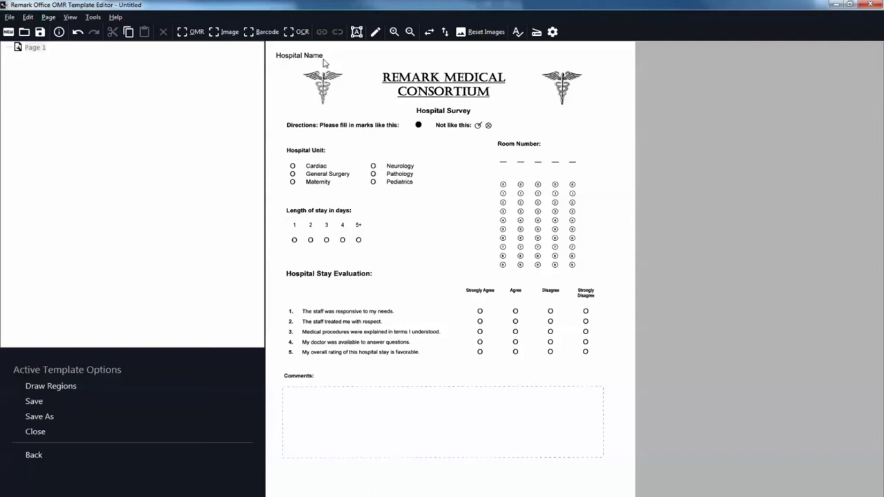
Step: Start inserting an OCR region via Page > Insert > OCR Region After Selected Page
click(49, 17)
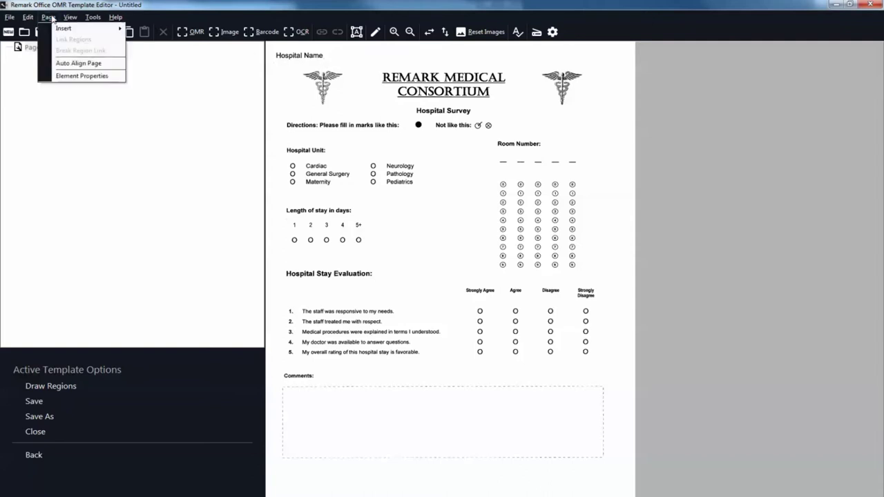
mouse_move(59, 29)
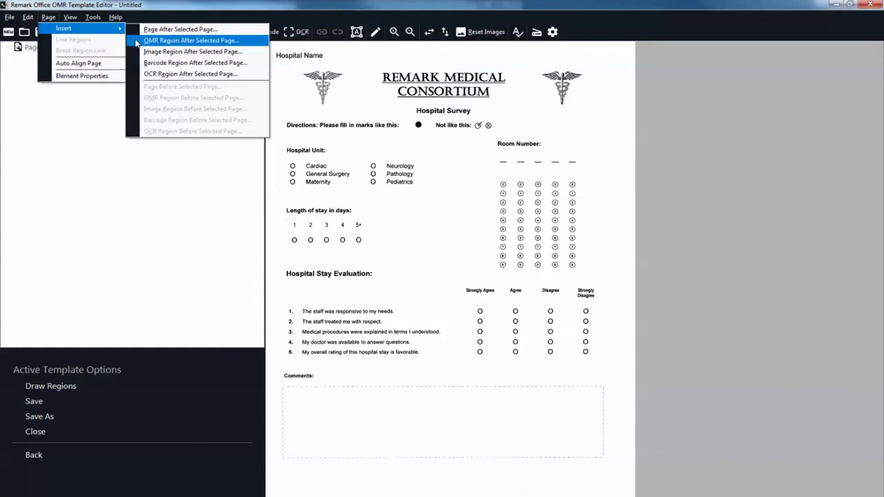
click(142, 74)
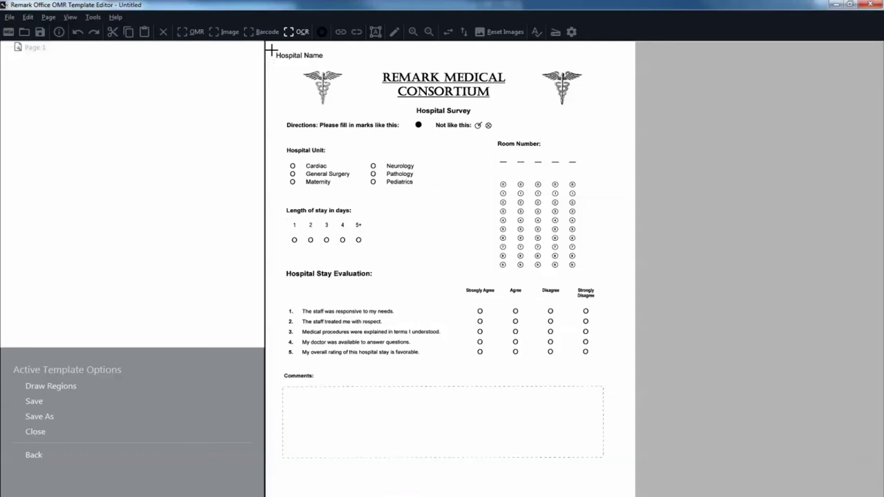
Step: Draw the OCR region rectangle around the Hospital Name label at the top-left
drag(271, 51, 358, 61)
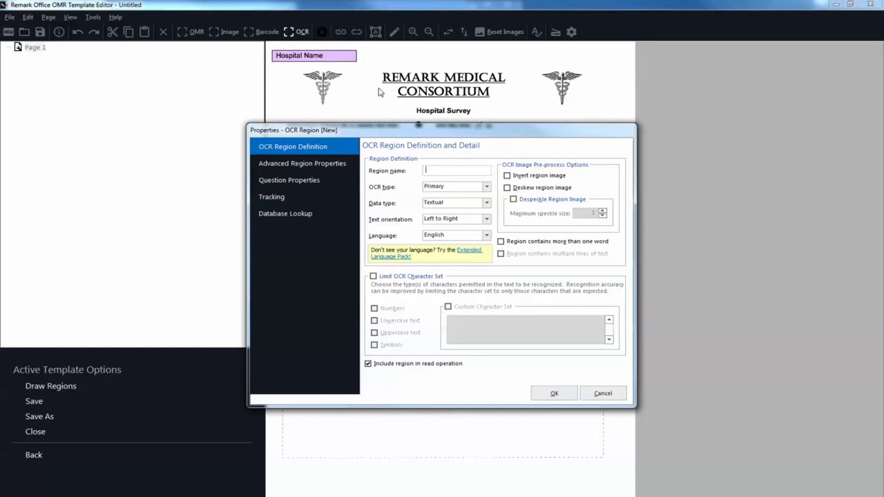
Step: Name the OCR region 'Hospital', keeping Primary OCR type and Textual data type
text(Hospital)
click(486, 186)
click(486, 188)
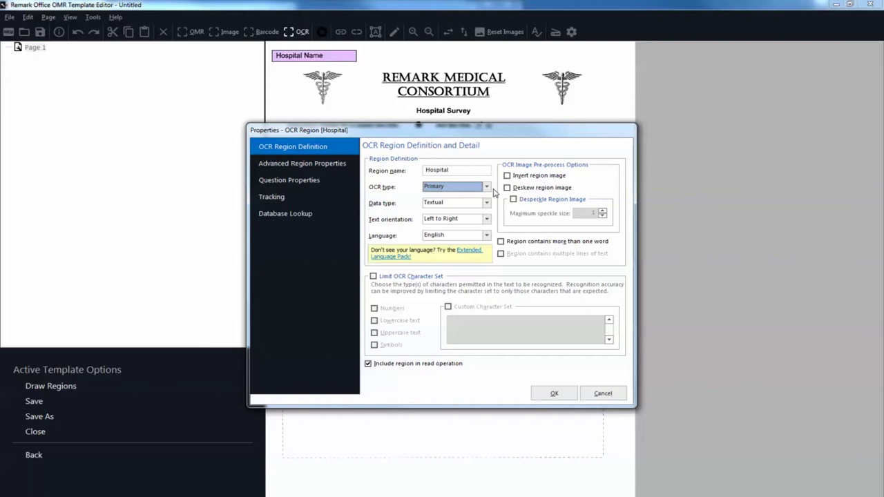
click(486, 203)
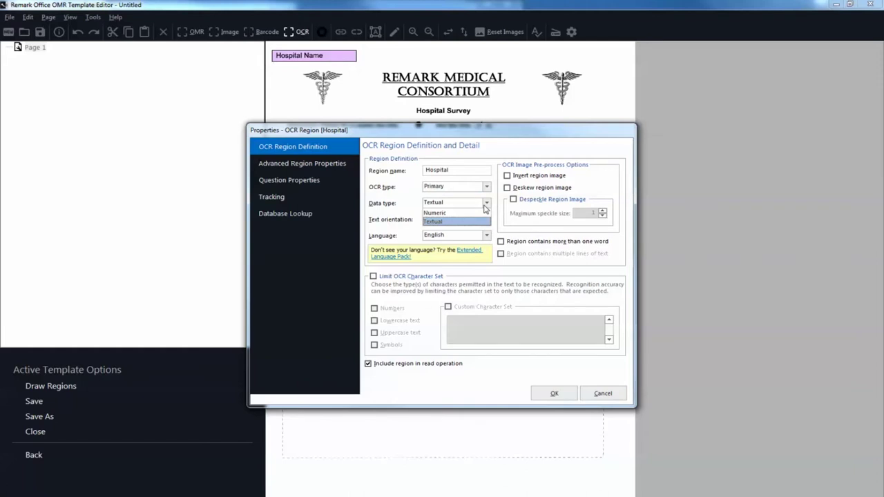
click(484, 205)
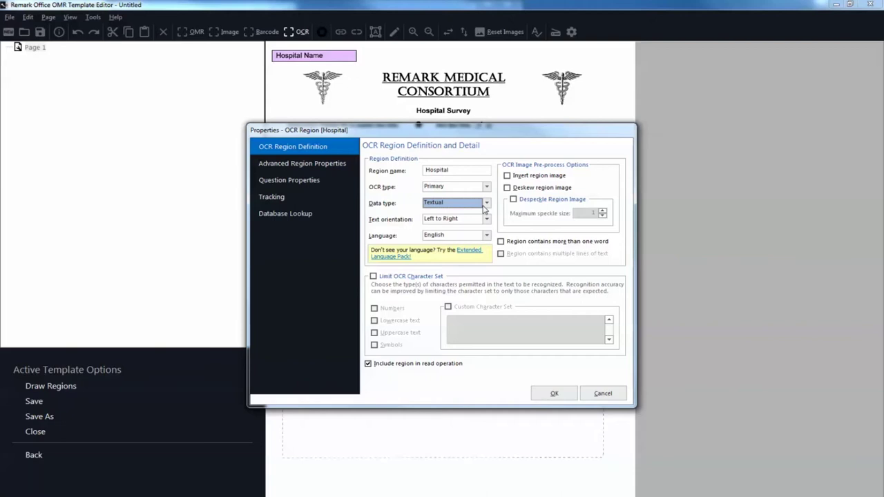
Step: Keep English left-to-right recognition, allow more than one word, and confirm the region
click(487, 236)
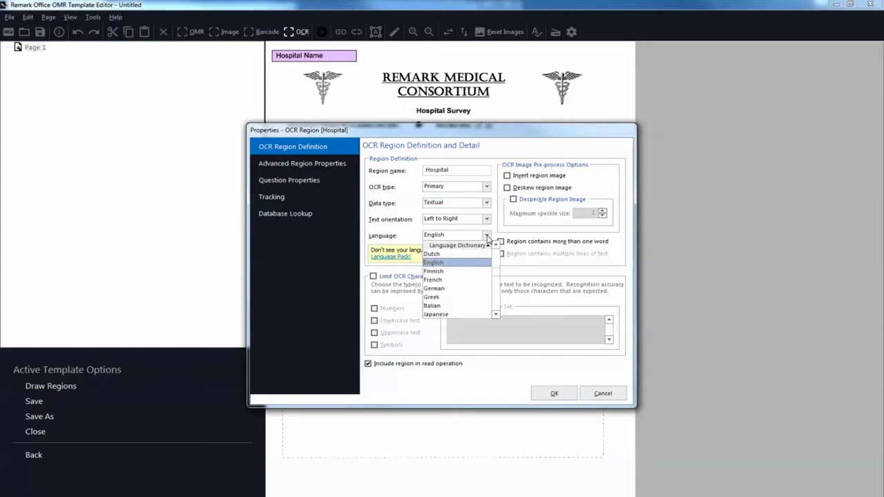
click(486, 236)
click(487, 222)
click(487, 222)
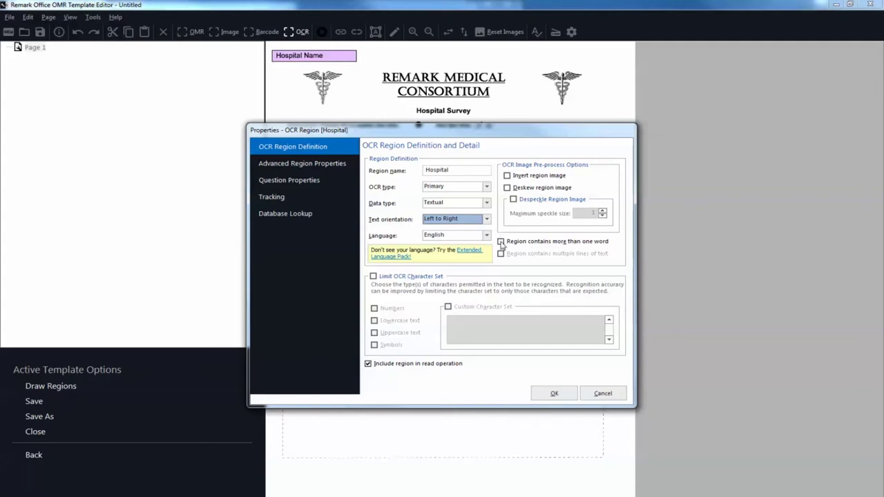
click(500, 241)
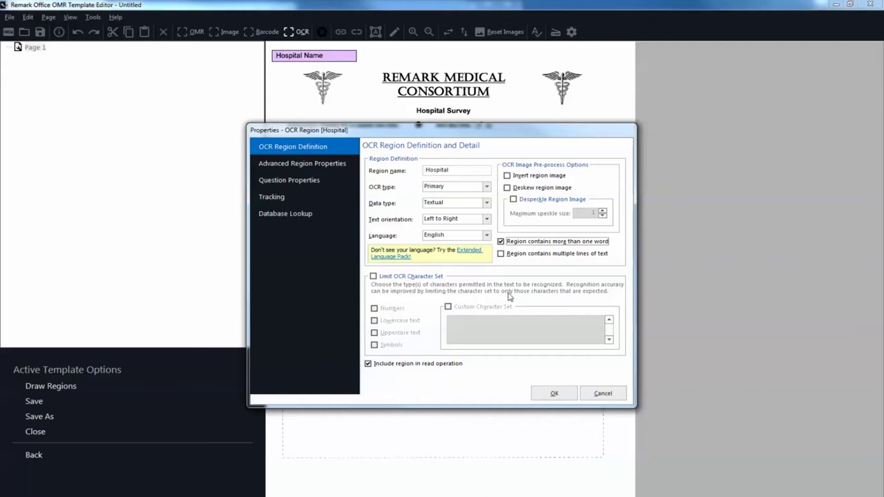
click(553, 393)
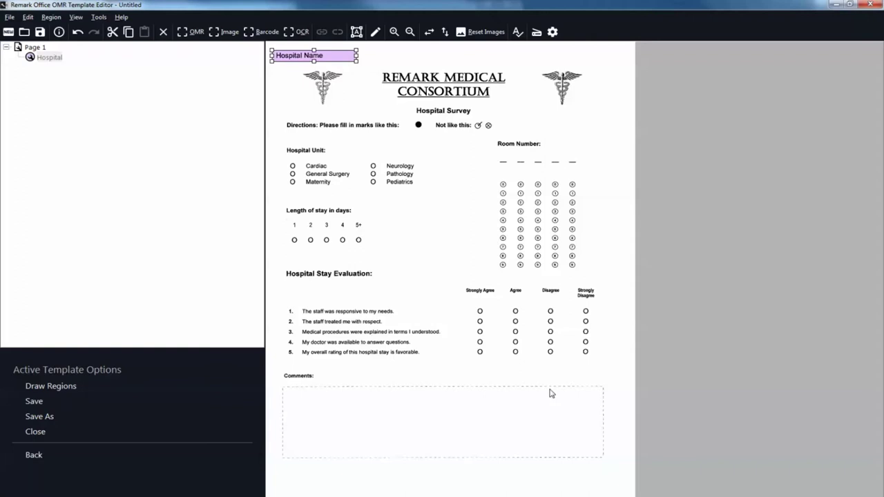
Step: Start inserting an OMR region after Hospital via Region > Insert
click(52, 19)
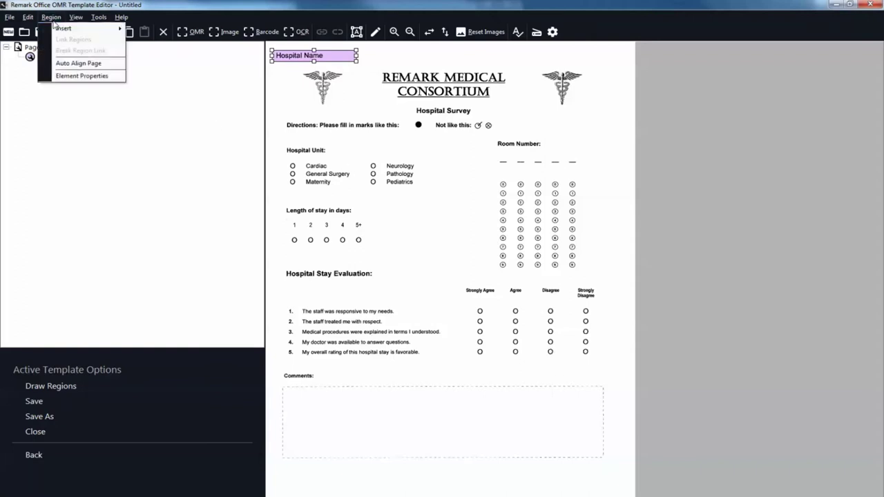
mouse_move(59, 28)
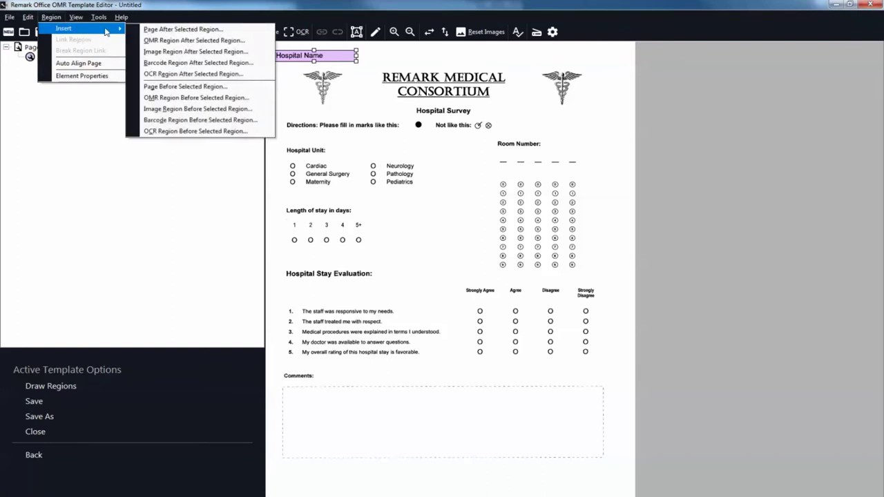
click(147, 40)
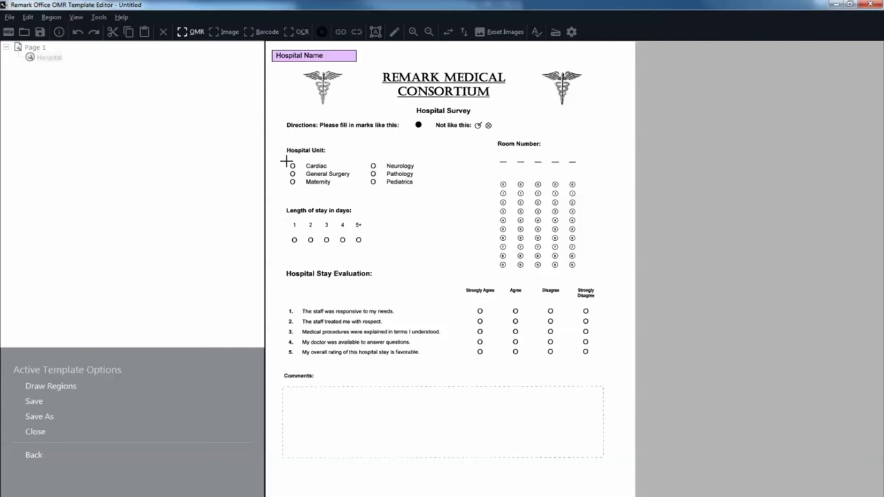
Step: Draw the OMR region box around the Cardiac, General Surgery and Maternity bubbles
drag(286, 161, 298, 190)
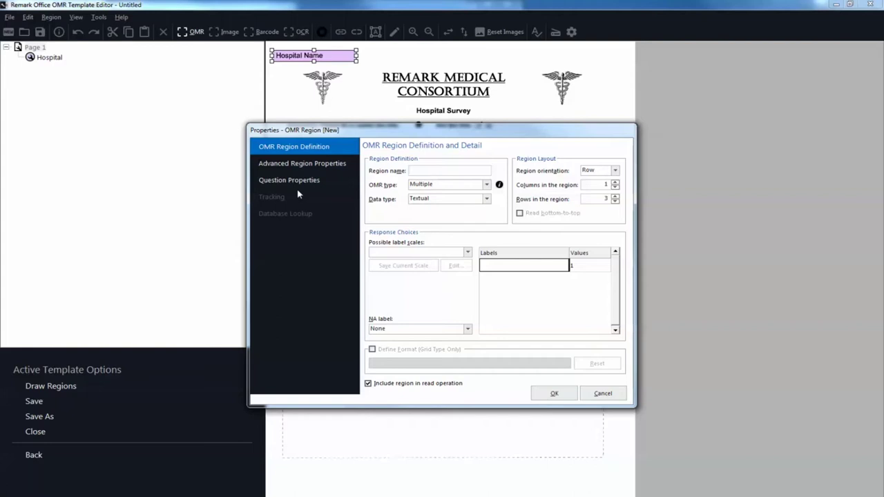
Step: Name the OMR region 'Hospital Unit' and set its region orientation to Column
text(Hospital Unit)
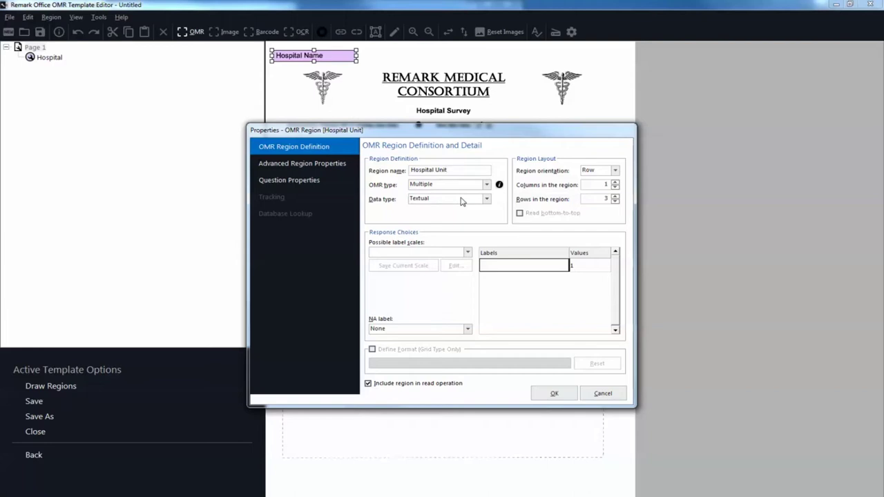
click(615, 172)
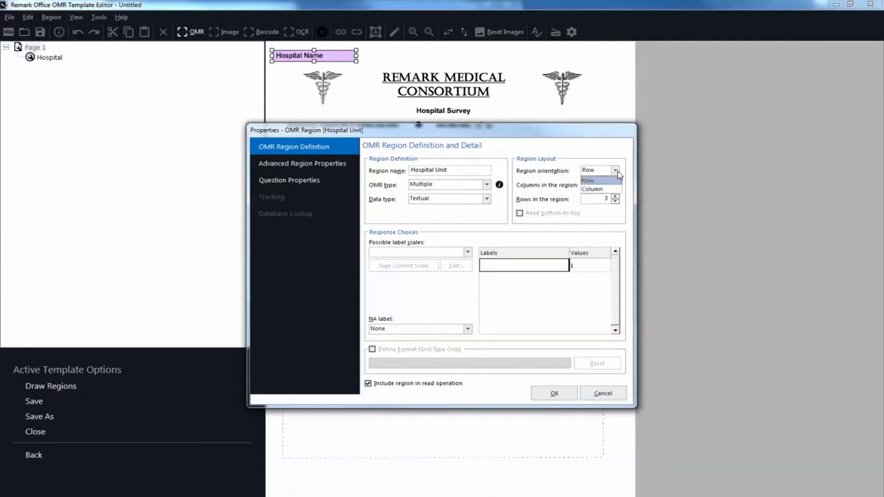
click(613, 188)
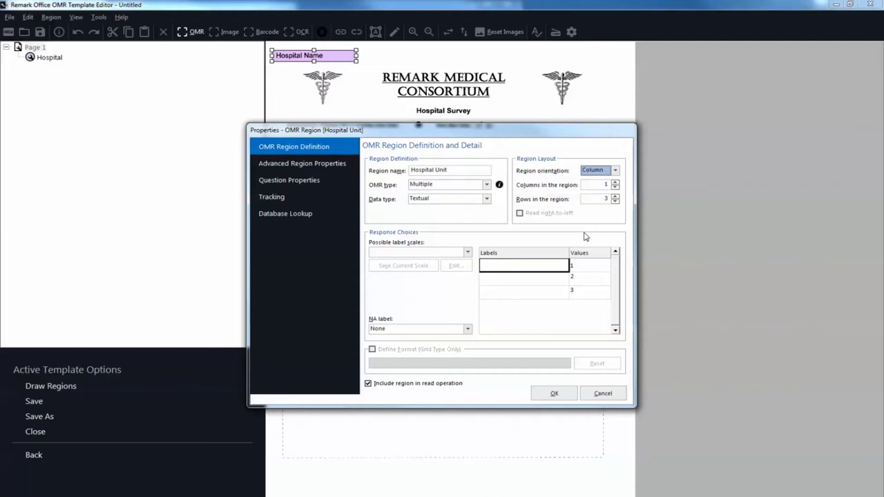
Step: Enter the choice labels Cardiac, General Surgery and Maternity in the Labels column
click(545, 265)
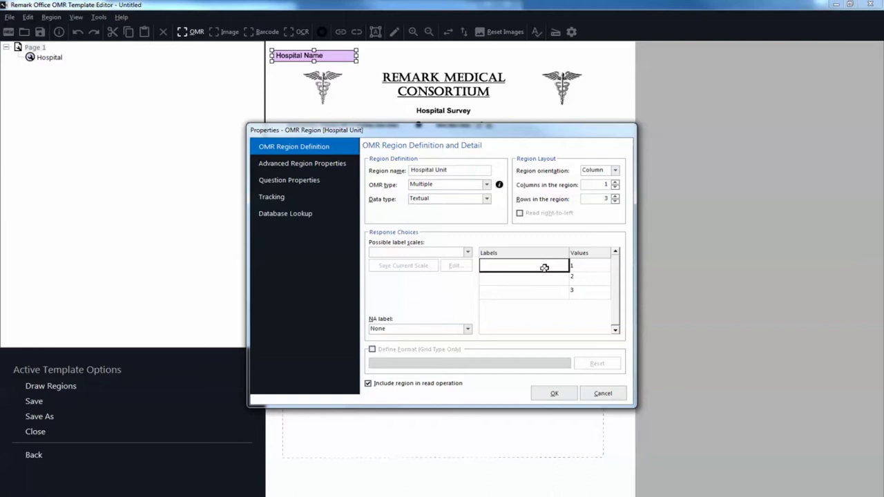
text(Card)
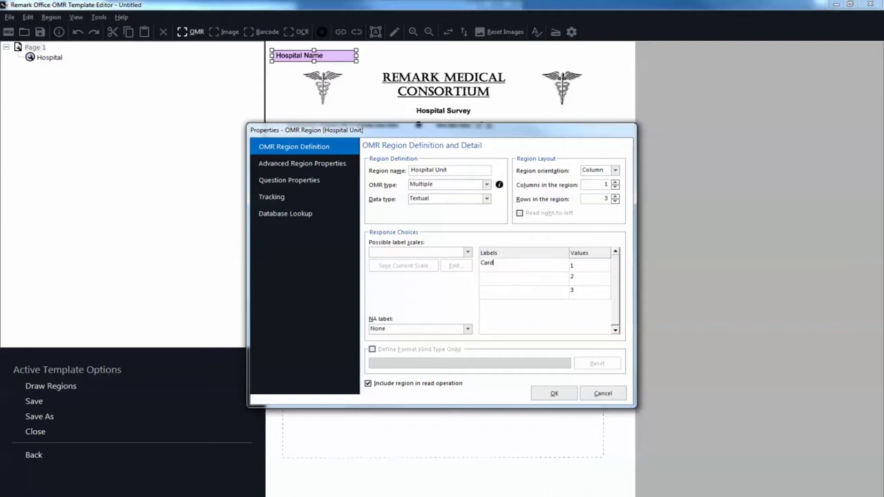
text(iac)
key(Return)
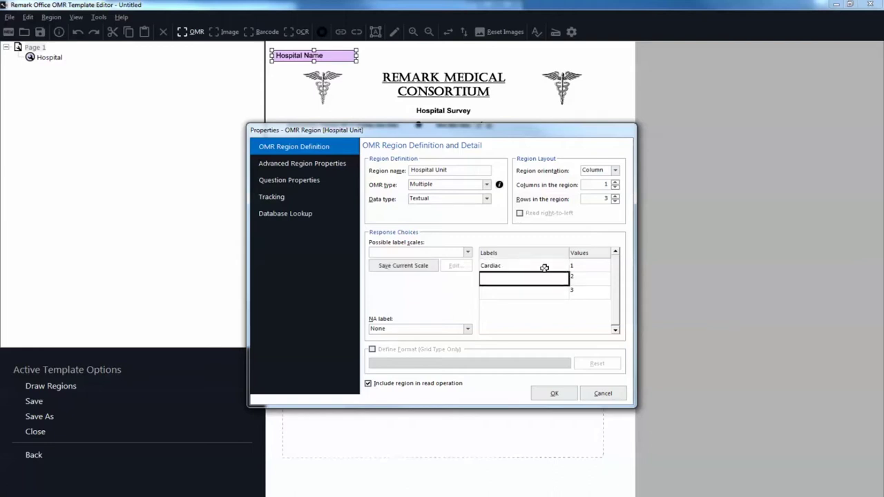
text(General )
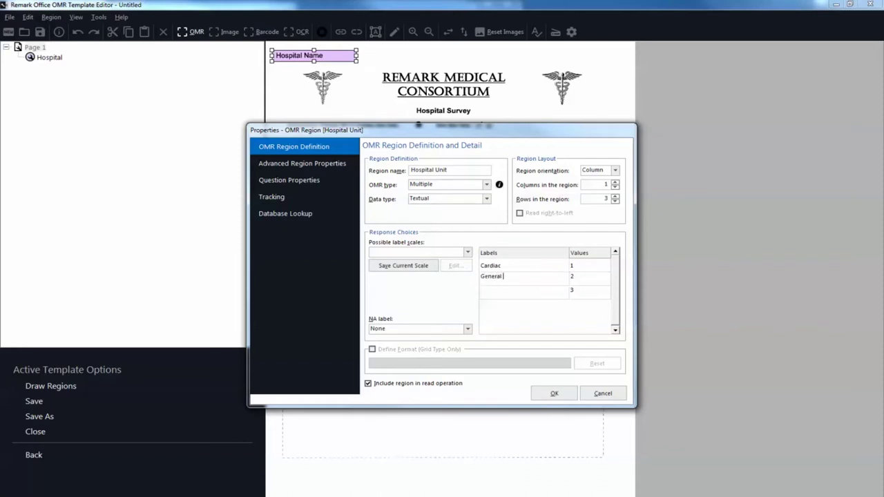
text(Surgery)
key(Return)
text(Maternity)
Step: Confirm the Hospital Unit OMR region properties so the region is added to Page 1
click(554, 393)
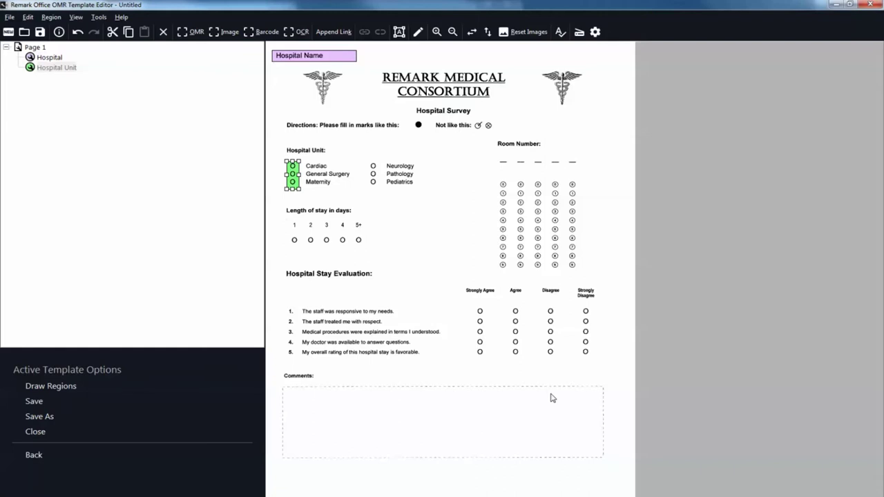
Step: Append a linked region around the Neurology, Pathology and Pediatrics bubbles
click(51, 18)
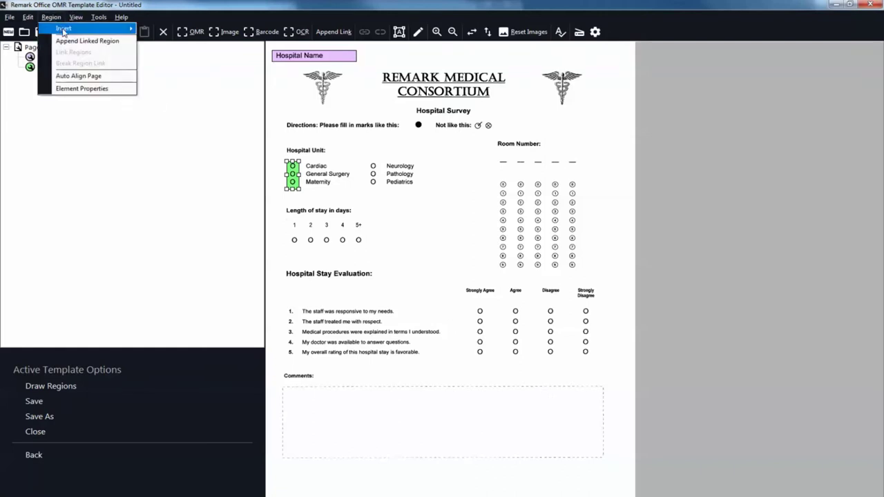
click(71, 43)
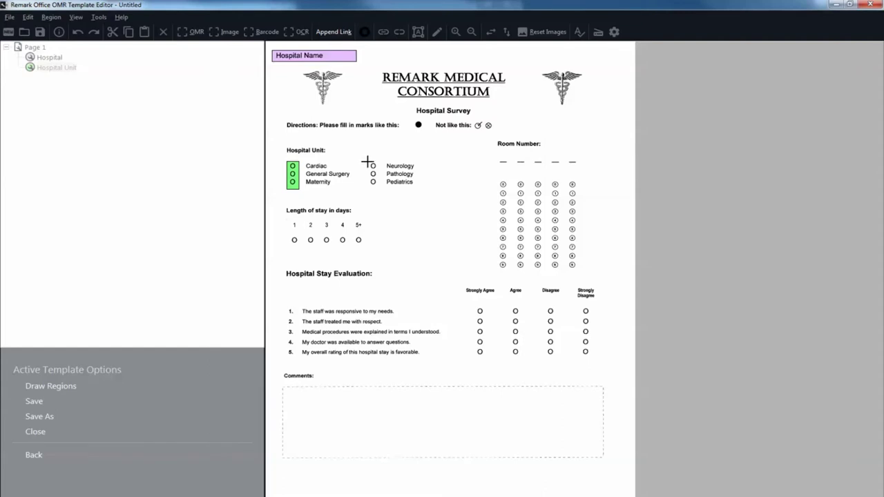
drag(368, 159, 378, 190)
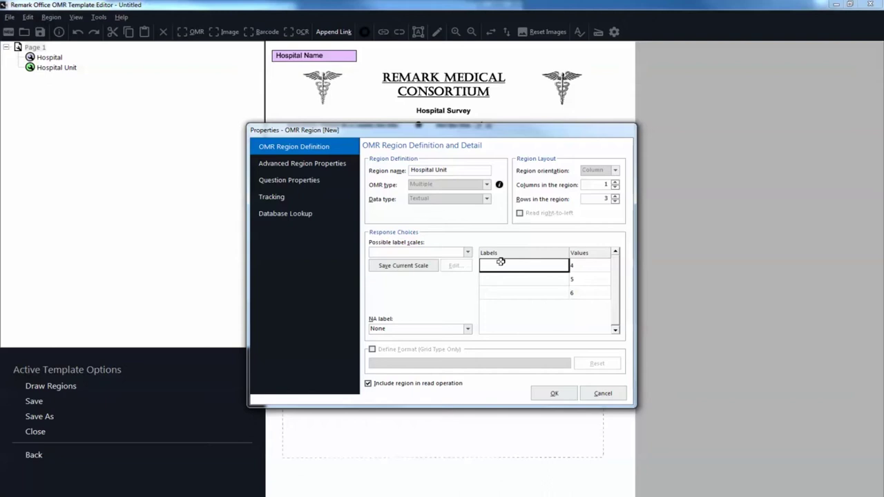
Step: Label the linked choices Neurology, Pathology and Pediatrics, then accept the region settings
text(Neu)
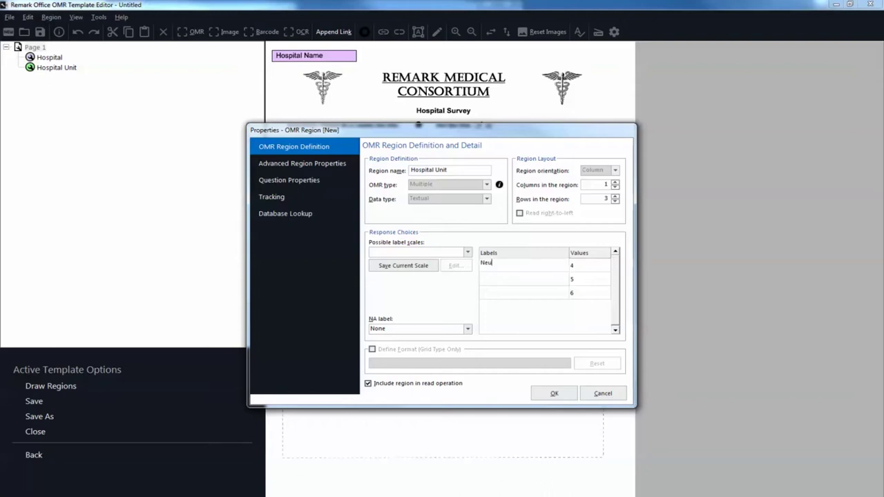
text(rology)
key(Return)
text(Pathology)
key(Return)
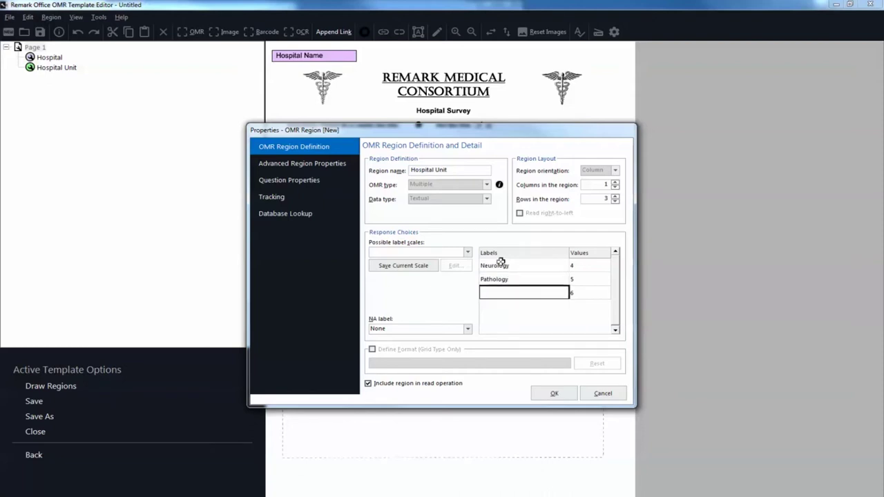
text(Pediatrics)
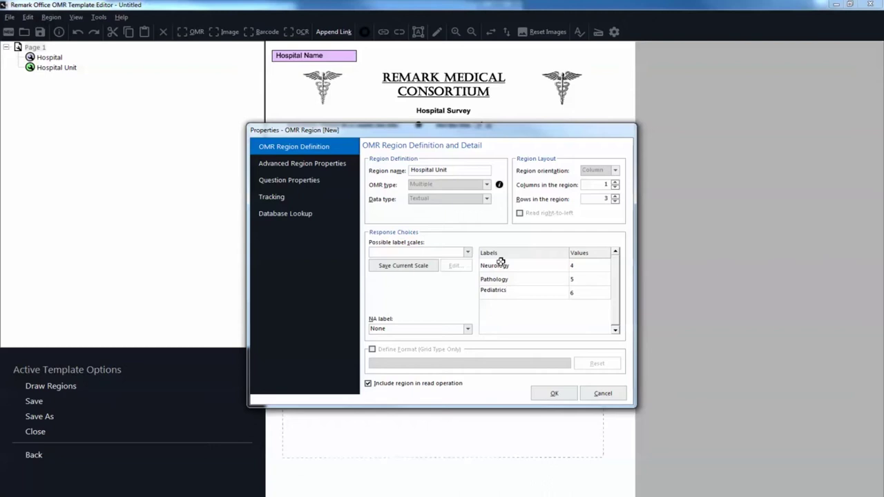
click(563, 397)
Step: Accept the Hospital Unit region so it spans Cardiac through Pediatrics on the form
click(554, 393)
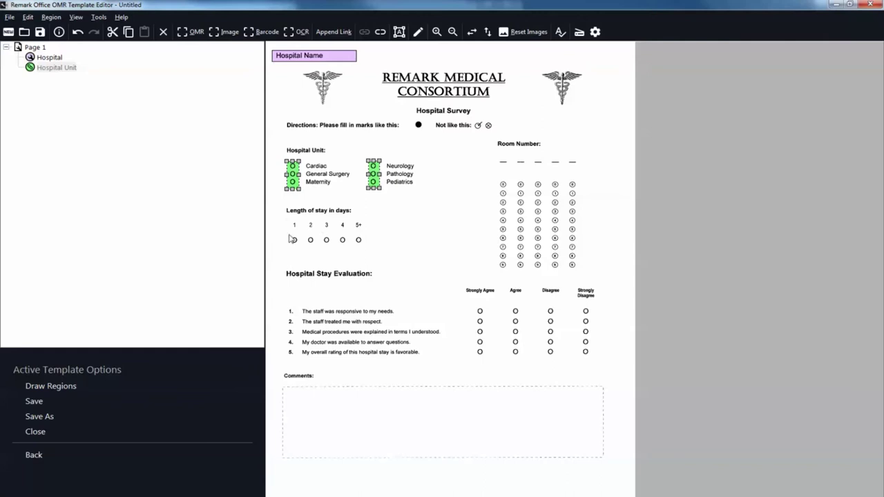
Step: Choose Region > Insert > OMR Region After Selected Region
click(53, 17)
mouse_move(63, 29)
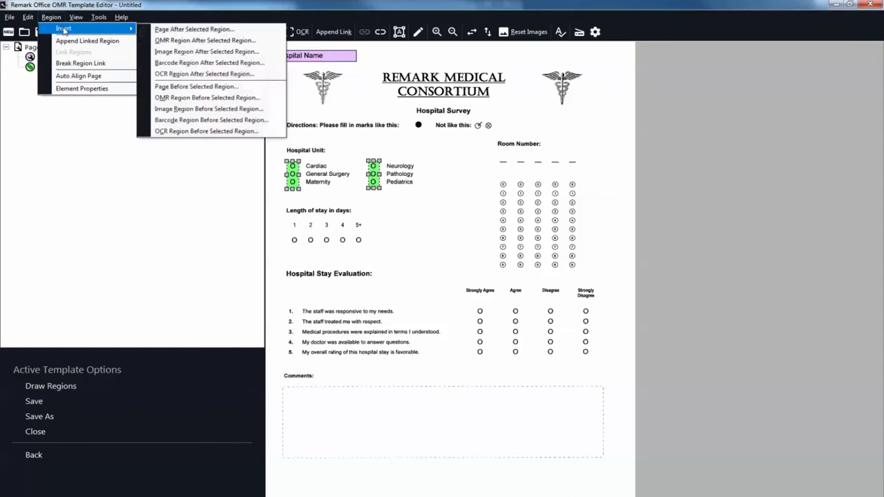
click(163, 40)
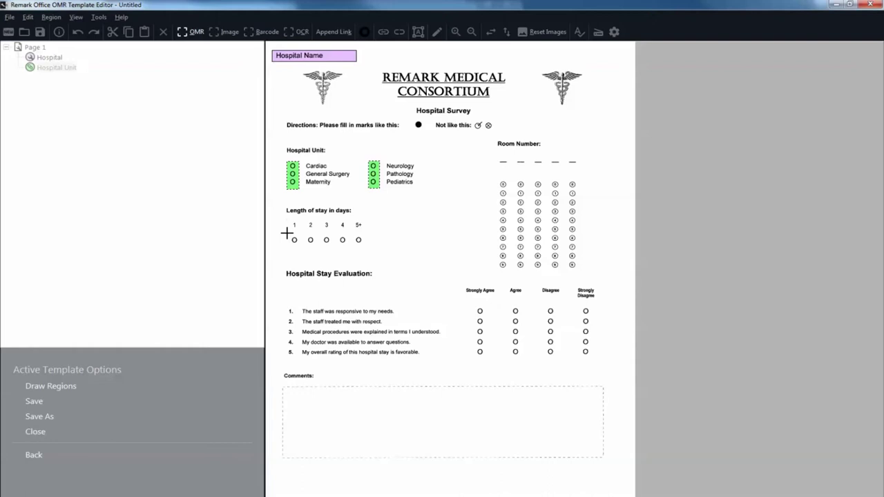
Step: Outline the five day bubbles as 'Length of Stay', labelled 1, 2, 3, 4 and 5+
drag(287, 234, 370, 250)
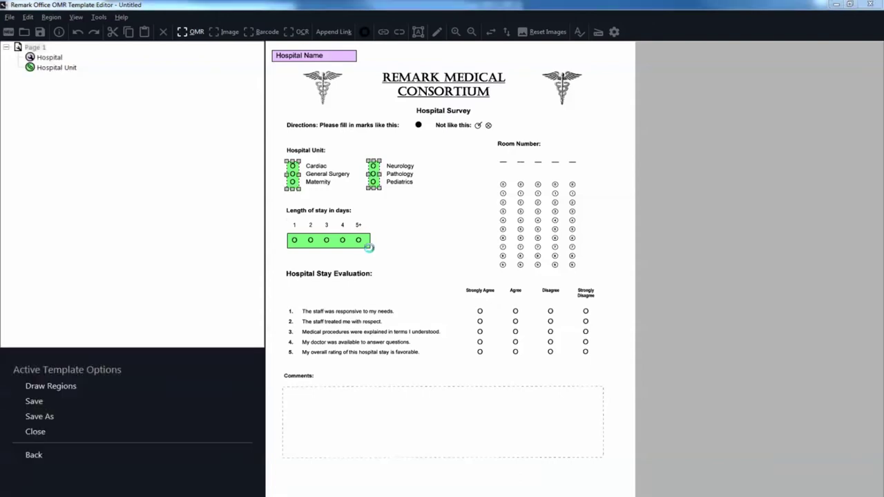
text(L)
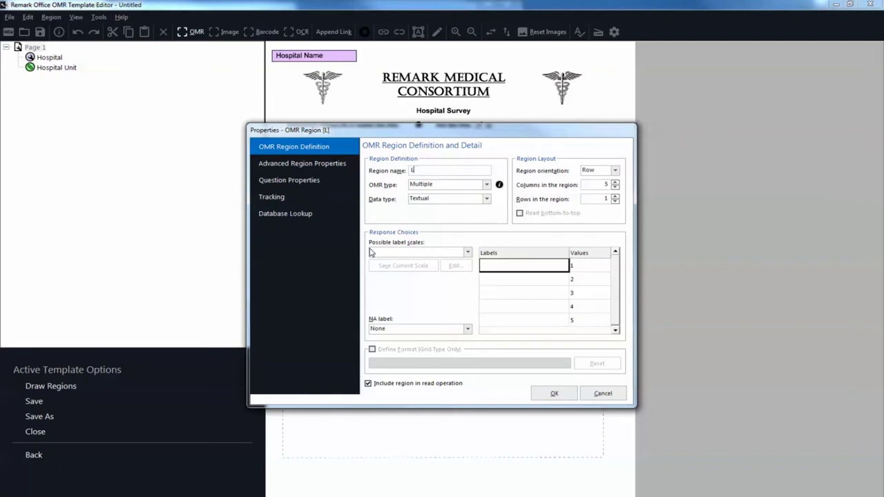
text(ength of Stay)
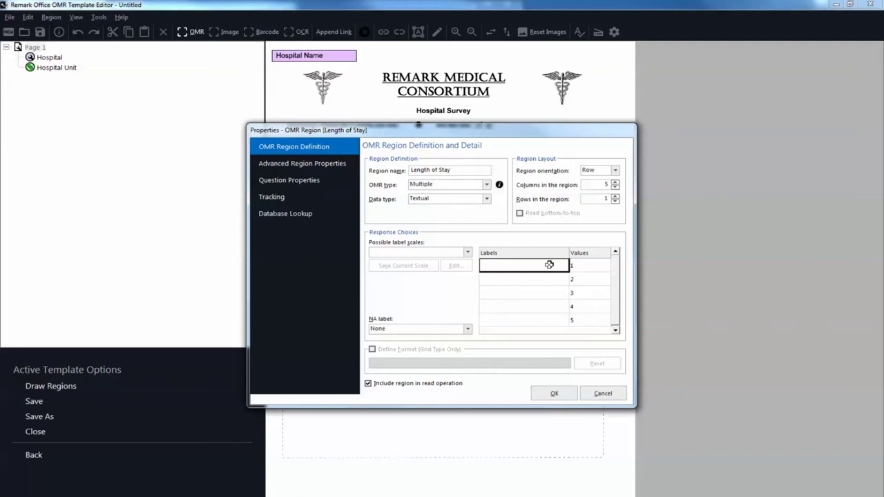
text(1)
key(Return)
text(2)
key(Return)
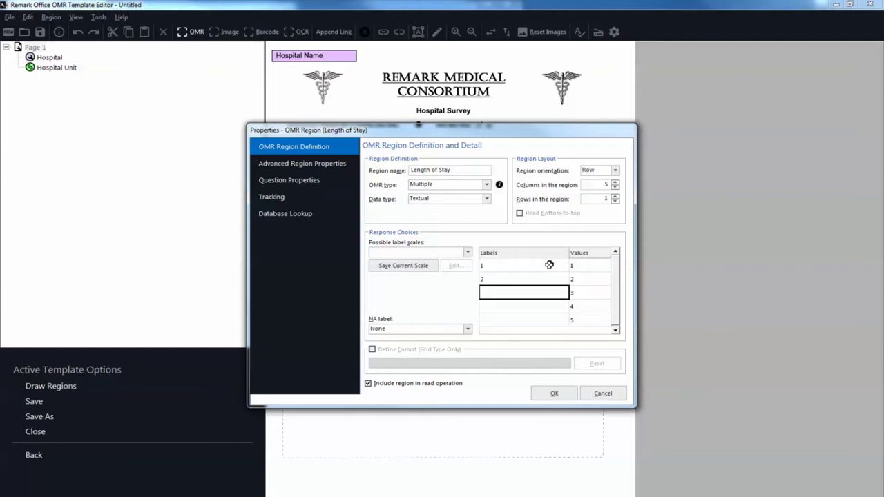
text(3)
key(Return)
text(4)
key(Return)
text(5)
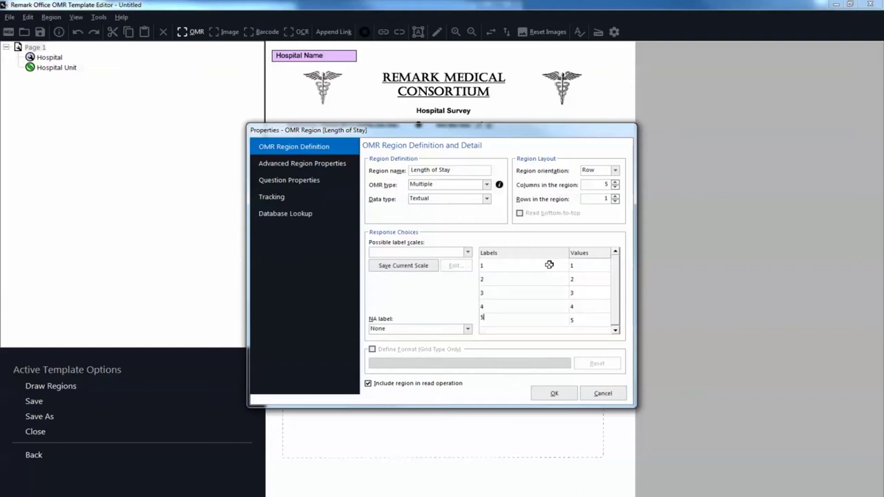
text(+)
click(554, 394)
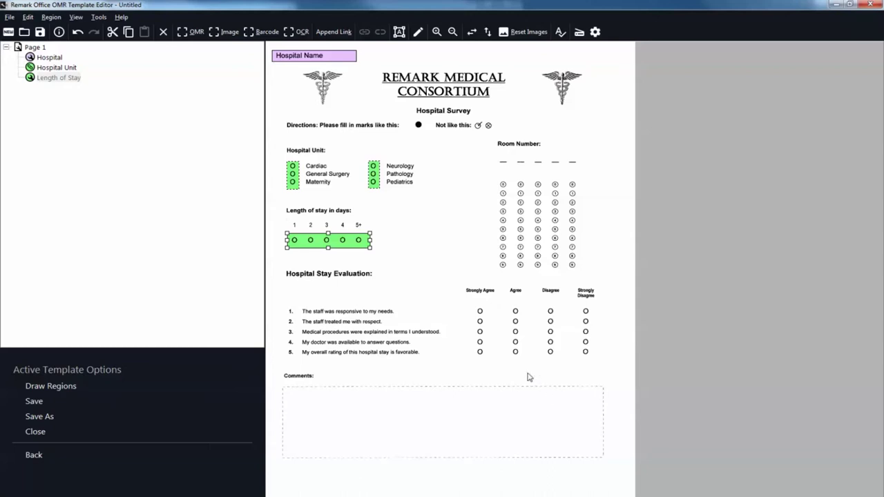
Step: Draw an OMR region over the room-number bubble grid and name it 'Room Number'
click(197, 35)
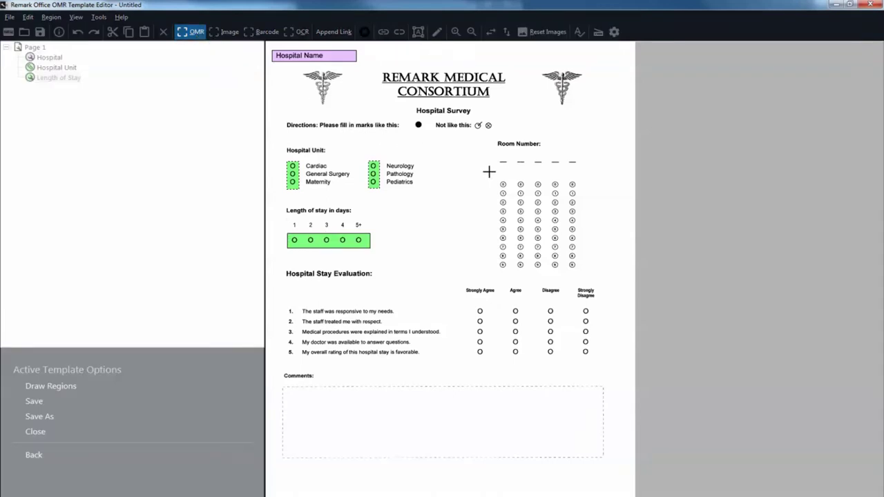
drag(493, 171, 585, 275)
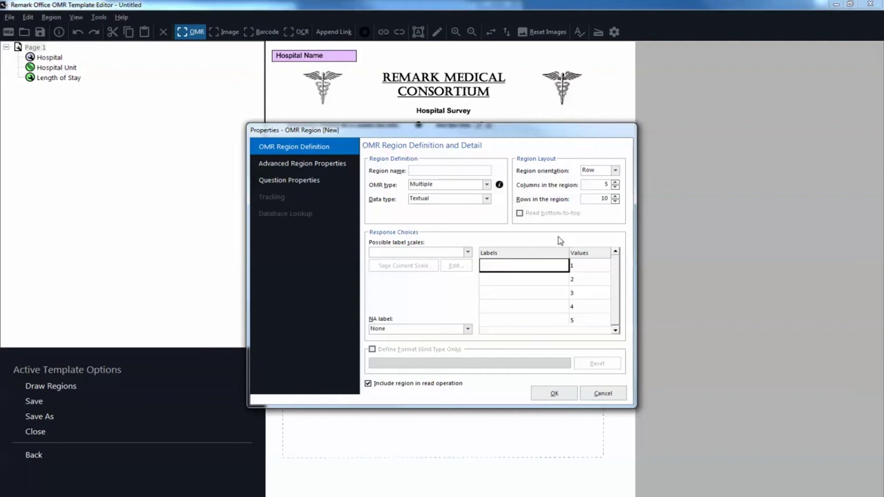
text(Room Number)
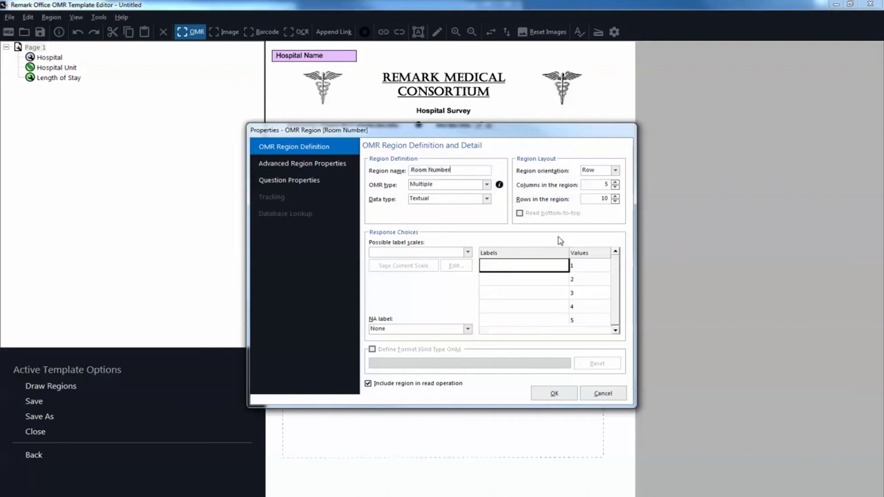
Step: Make Room Number a Grid region with Numeric data, read by column
click(486, 185)
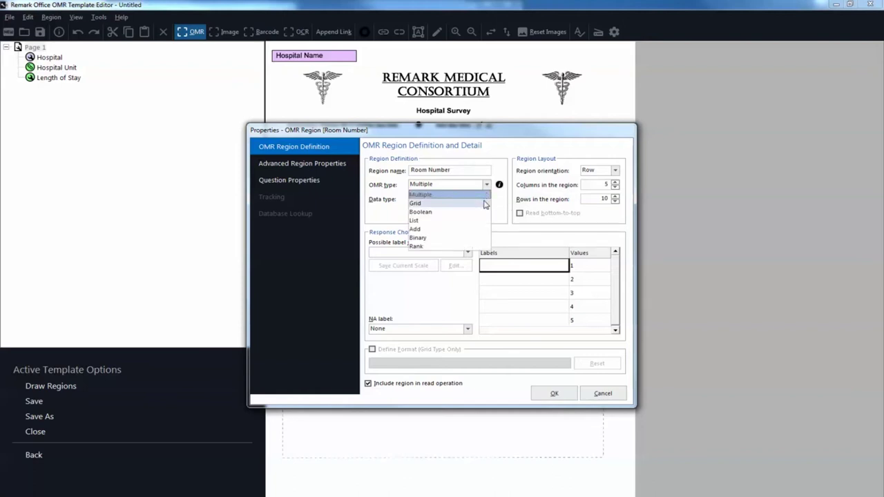
click(484, 203)
click(486, 199)
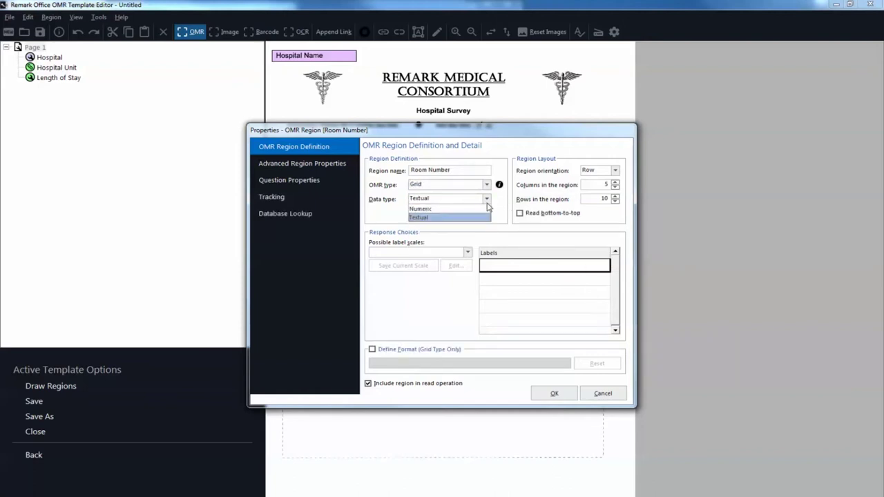
click(489, 214)
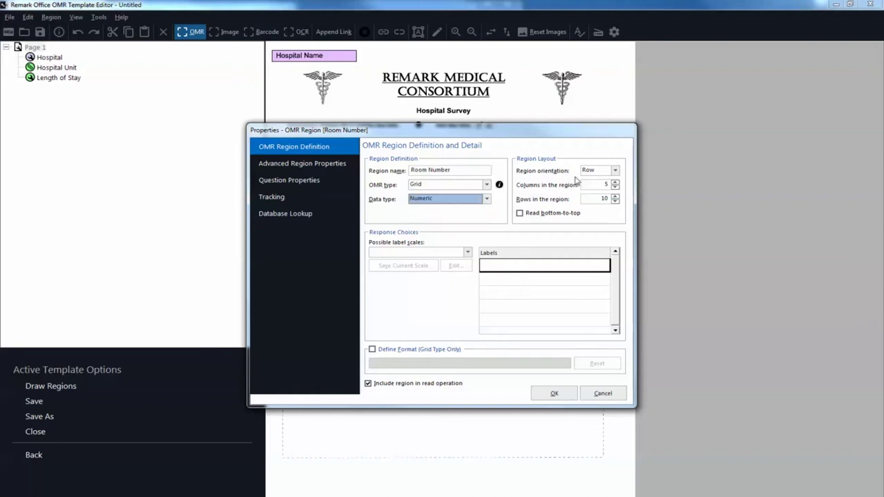
click(614, 170)
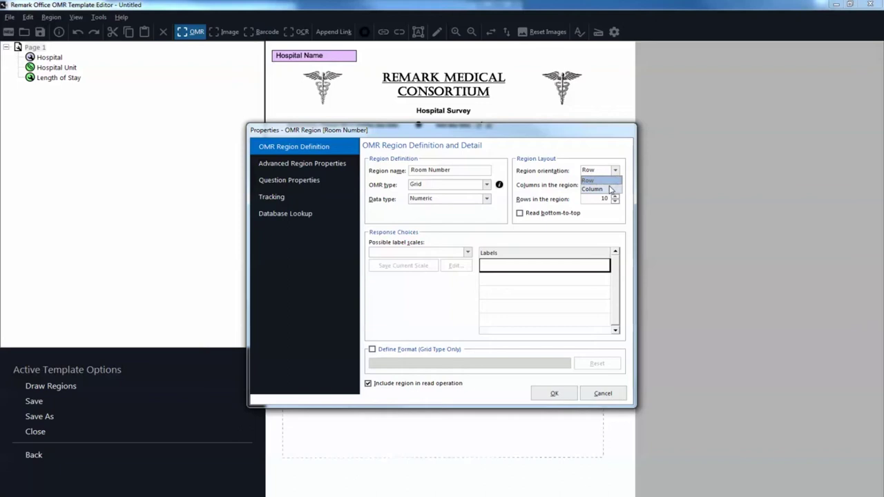
click(610, 187)
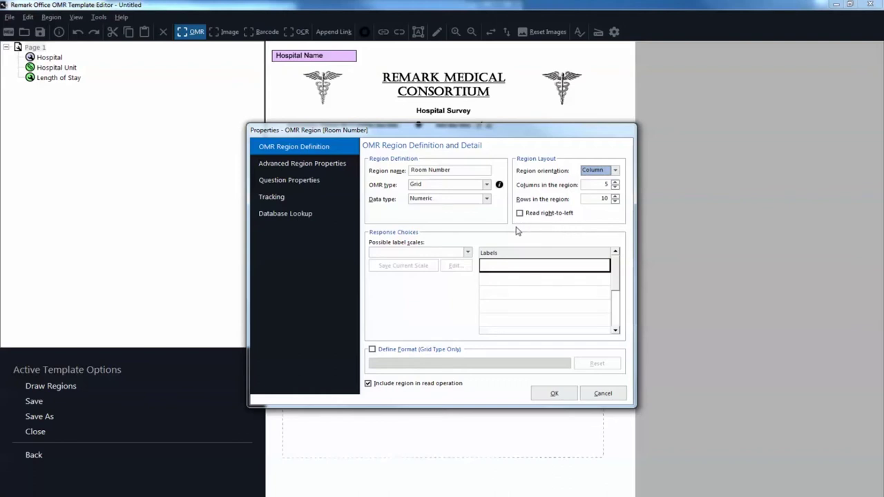
Step: Apply the '0 to 9' label scale and confirm the Room Number region
click(468, 253)
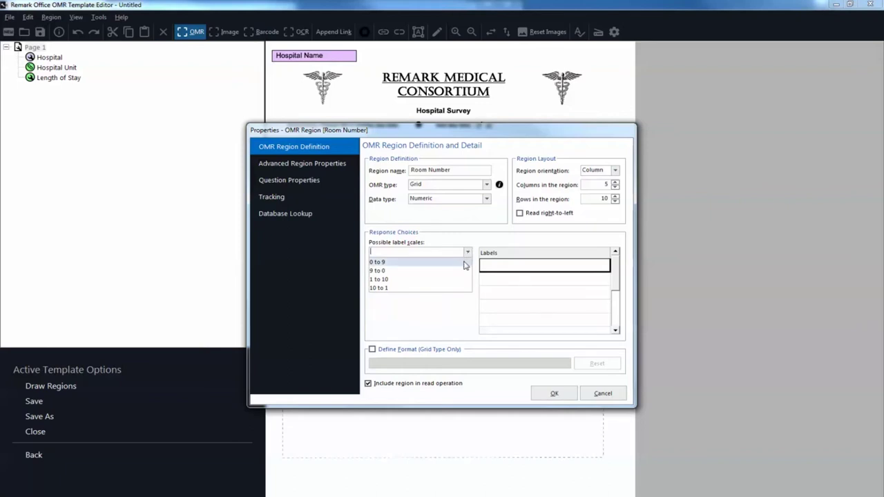
click(465, 265)
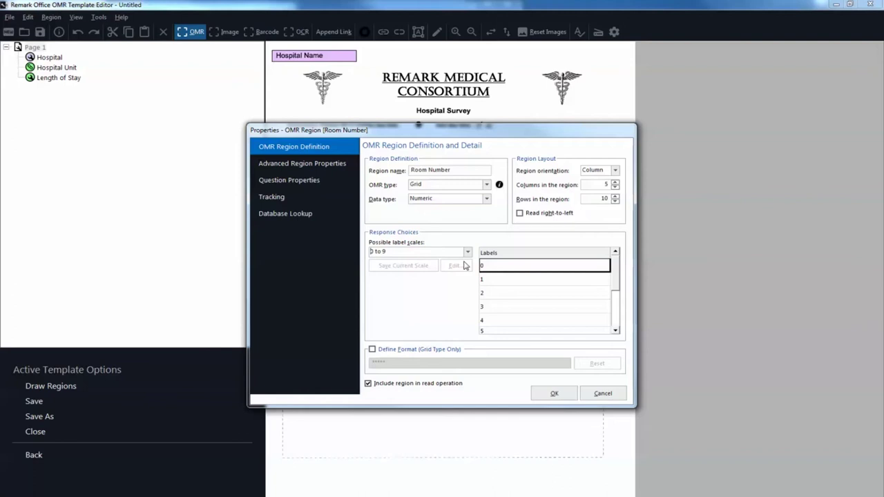
click(556, 394)
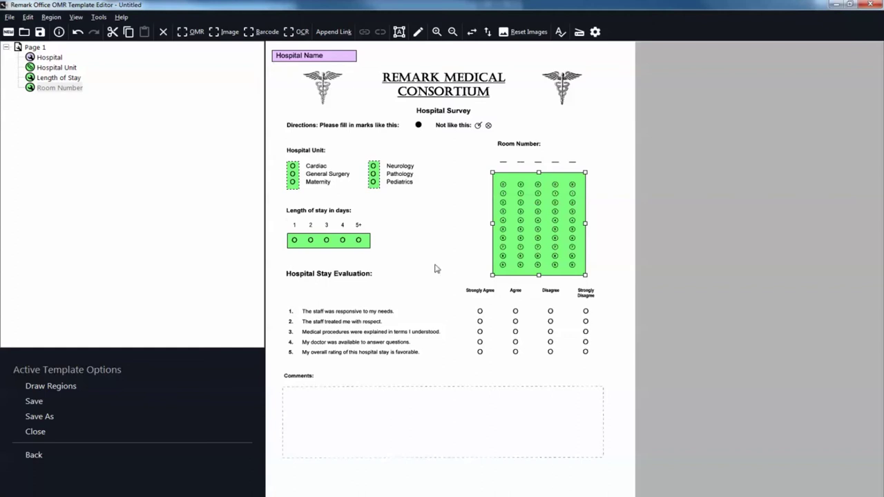
Step: Draw an OMR region around the Hospital Stay Evaluation answer bubble grid
click(192, 32)
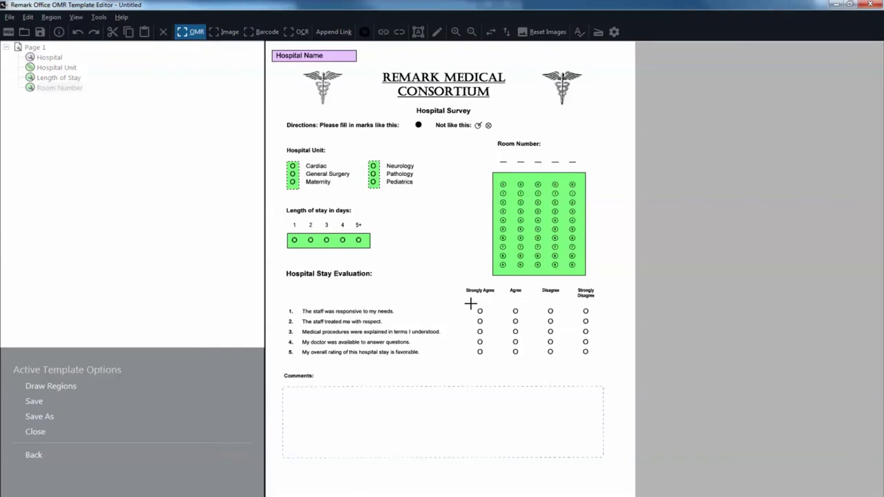
drag(471, 304, 598, 362)
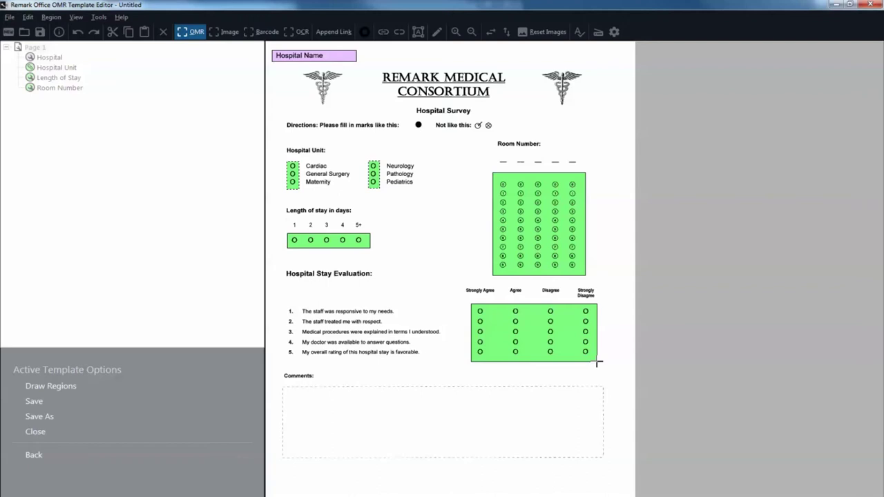
drag(598, 361, 596, 361)
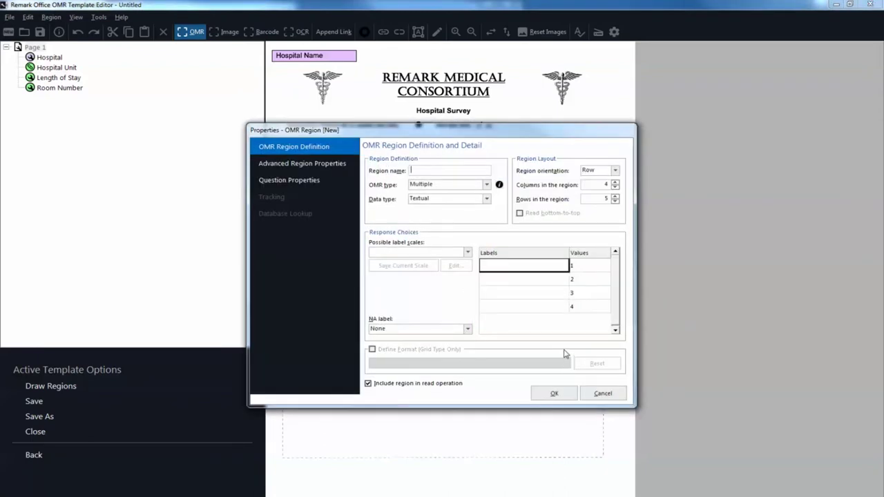
Step: Name the region 'Evaluation' and apply the Strongly Agree to Strongly Disagree label scale
text(Evaluation)
click(467, 255)
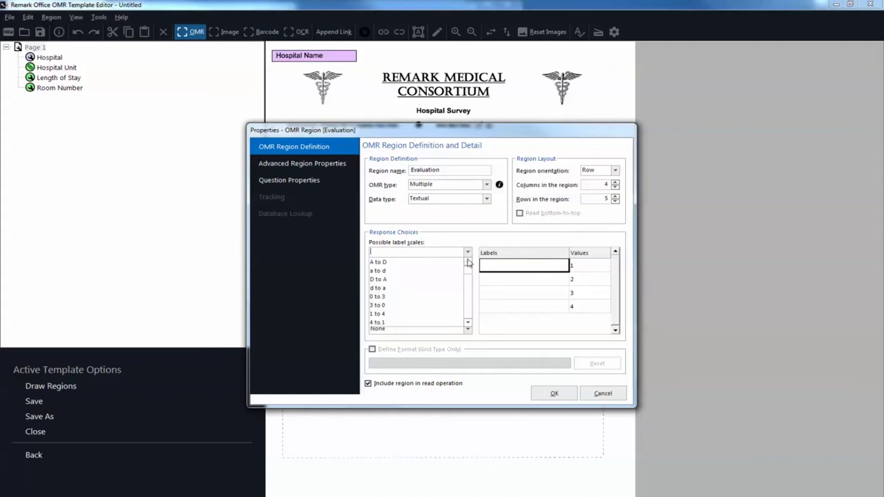
click(468, 323)
click(468, 324)
click(467, 323)
click(467, 323)
click(467, 323)
click(468, 323)
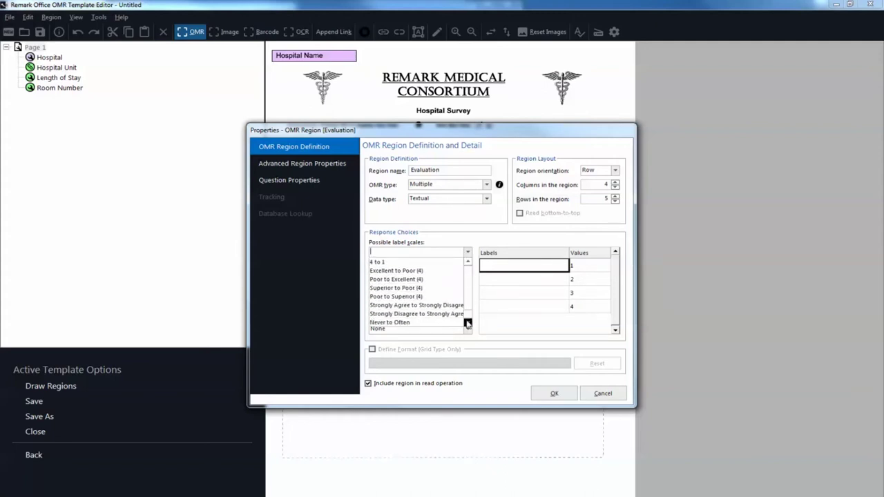
click(461, 308)
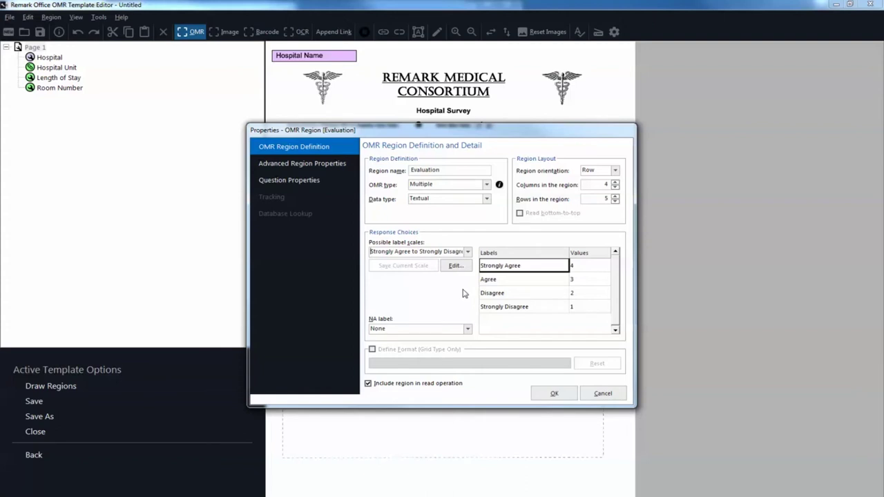
click(334, 188)
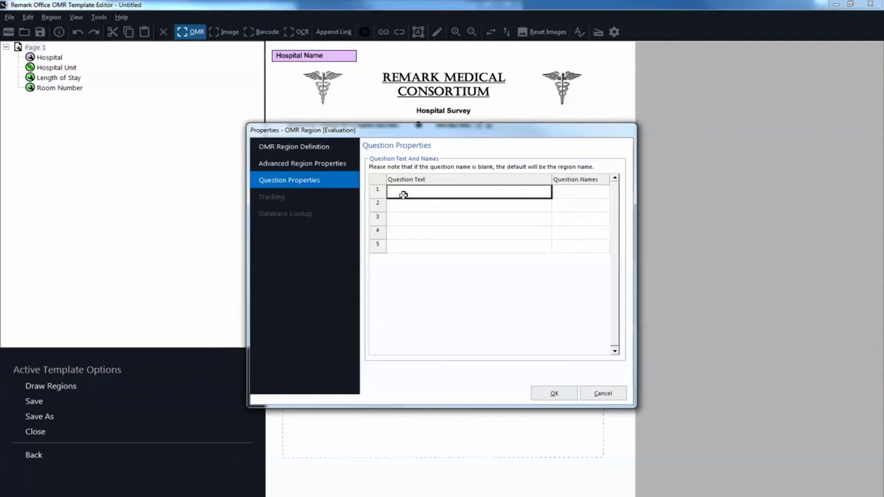
Step: Enter the text for Evaluation questions 1 and 2, naming them Responsive and Respect
text(T)
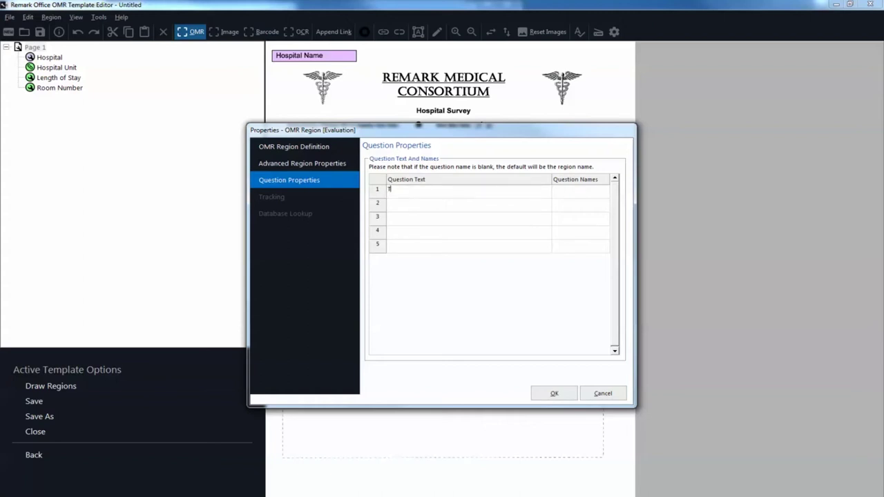
text(he staff was responsive to my needs.)
key(Tab)
text(Responsive)
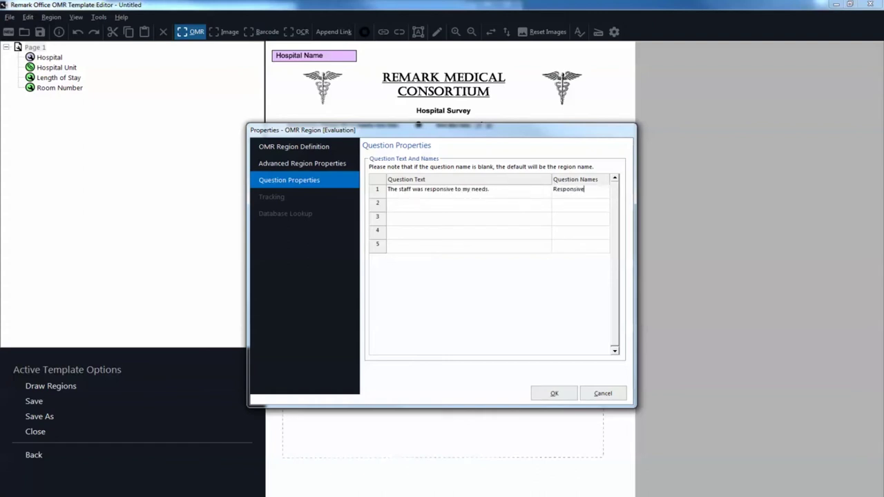
key(Tab)
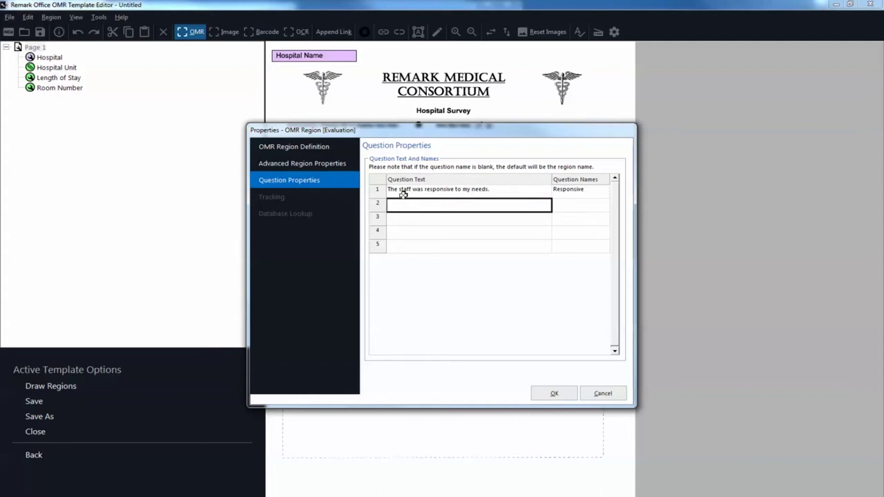
text(The staff treated me with respect.)
key(Tab)
text(Respect)
Step: Enter question 3, 'Medical procedures were explained to me in terms I understand.', named Explanations
key(Tab)
text(Medic)
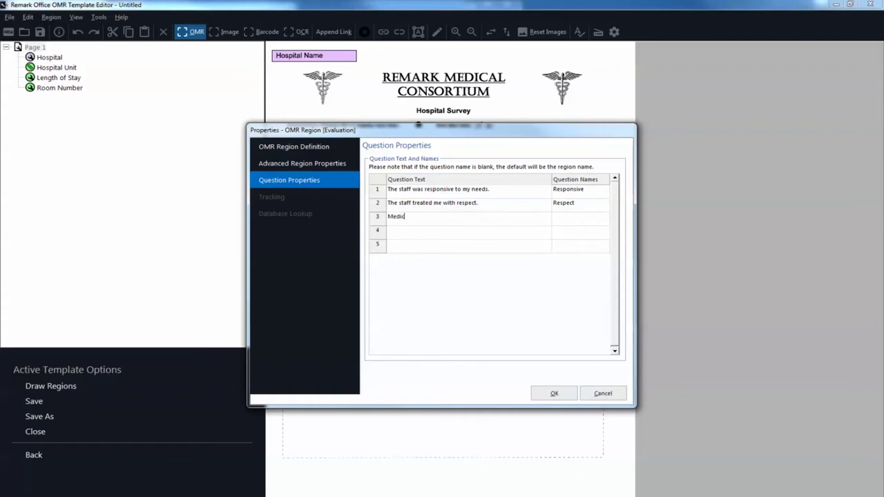
text(al procedures wre)
key(BackSpace)
key(BackSpace)
text(ere explained to me in terms I understand.)
key(Tab)
text(Explanations)
Step: Enter questions 4 and 5, named Questions and Overall, and save the Evaluation region
key(Tab)
text(M)
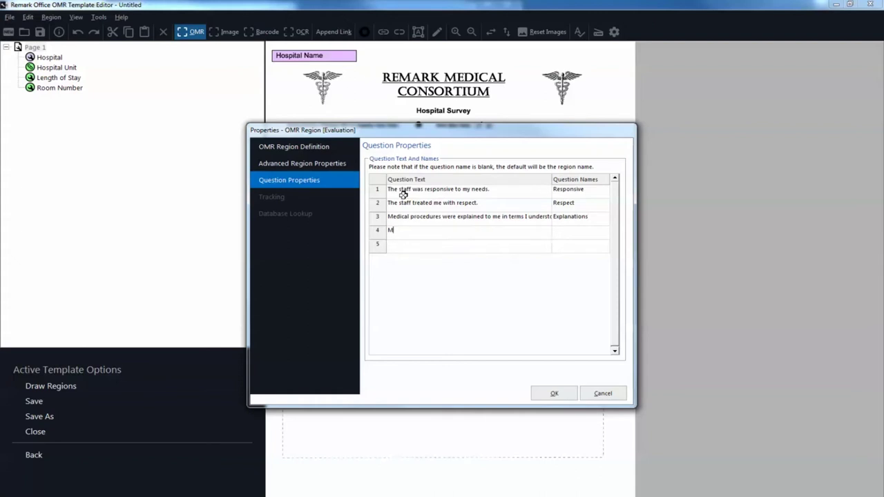
text(y doctor was available to answer questions.)
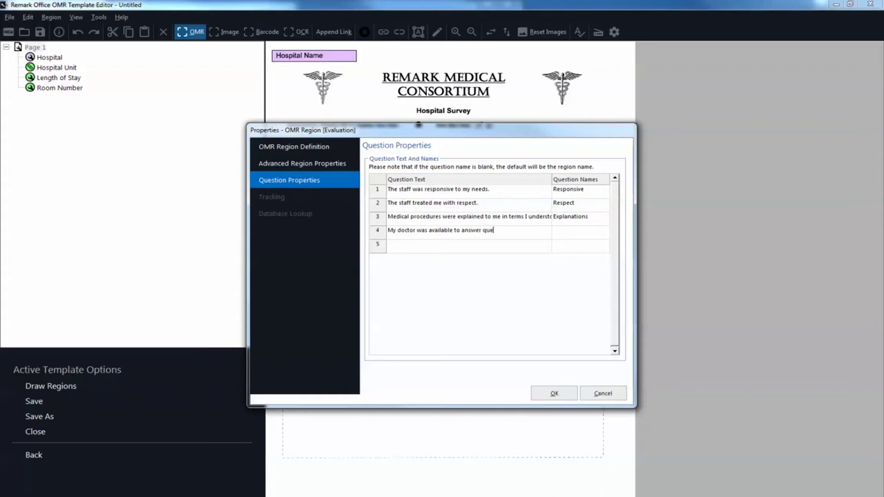
key(Tab)
text(Questions)
key(Tab)
text(My overall rating of this hospital is favorable.)
key(Tab)
text(Overall)
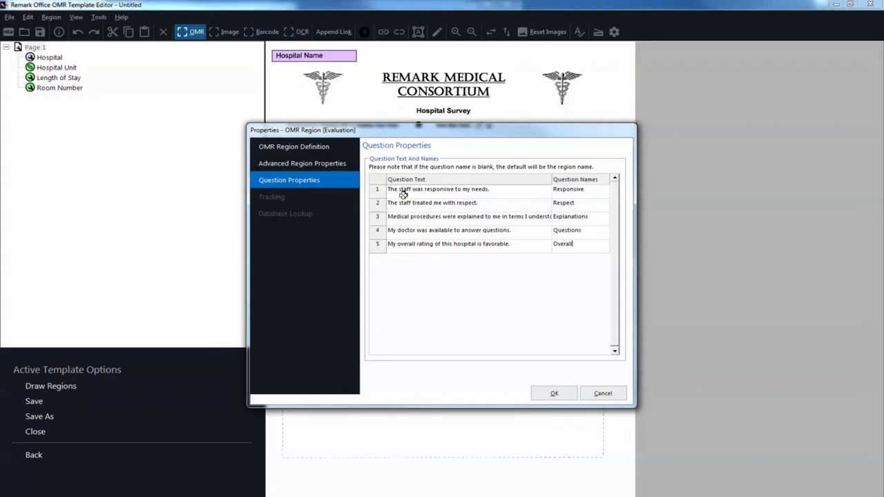
click(552, 395)
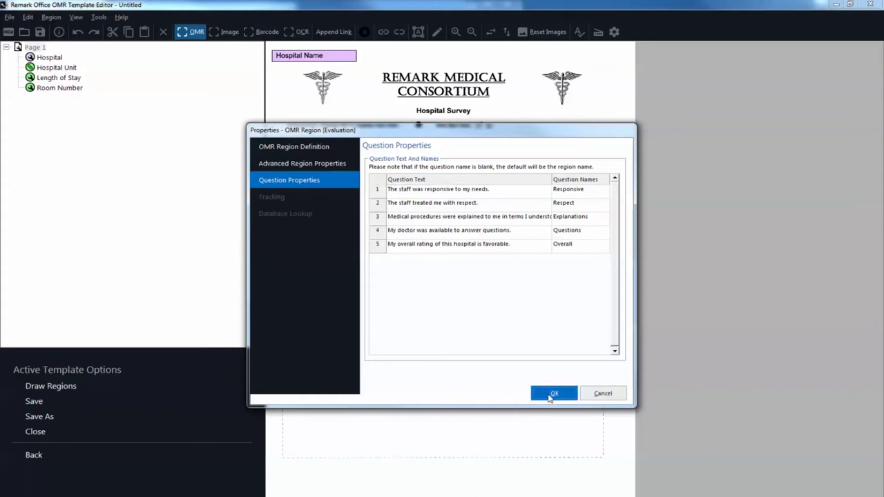
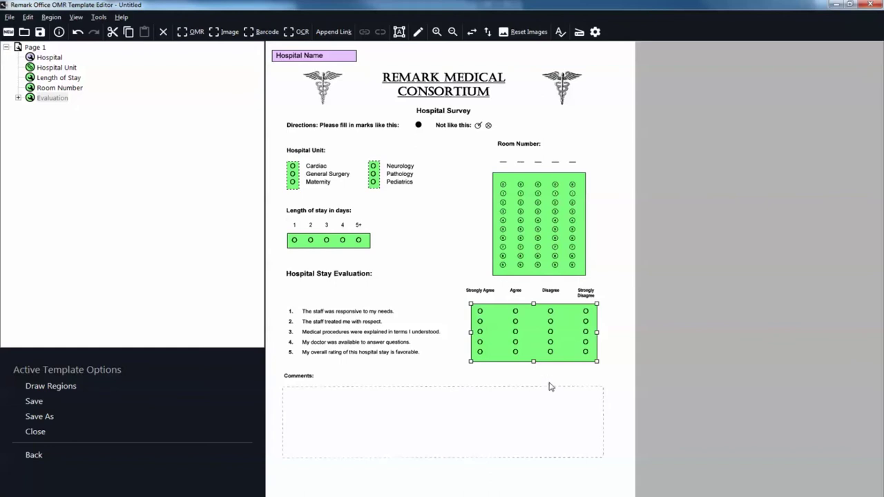
Step: Draw an image region over the Comments box at the bottom of the survey form
click(225, 32)
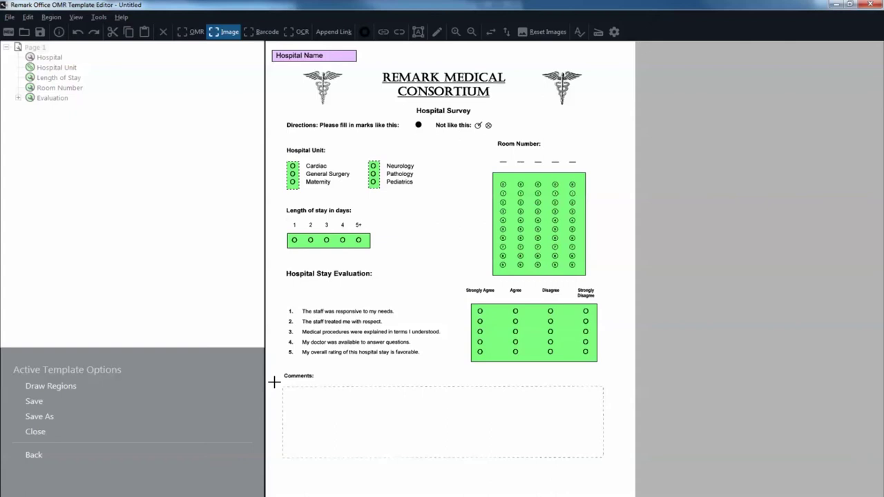
drag(274, 381, 612, 485)
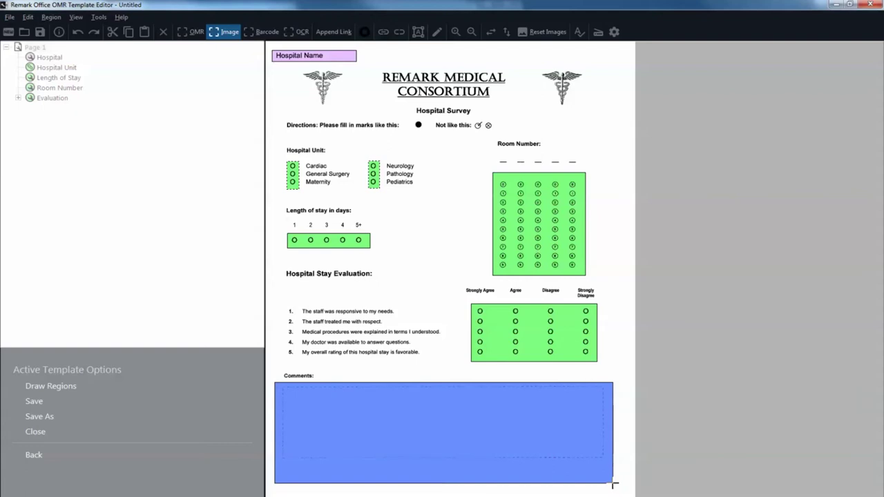
drag(613, 485, 612, 485)
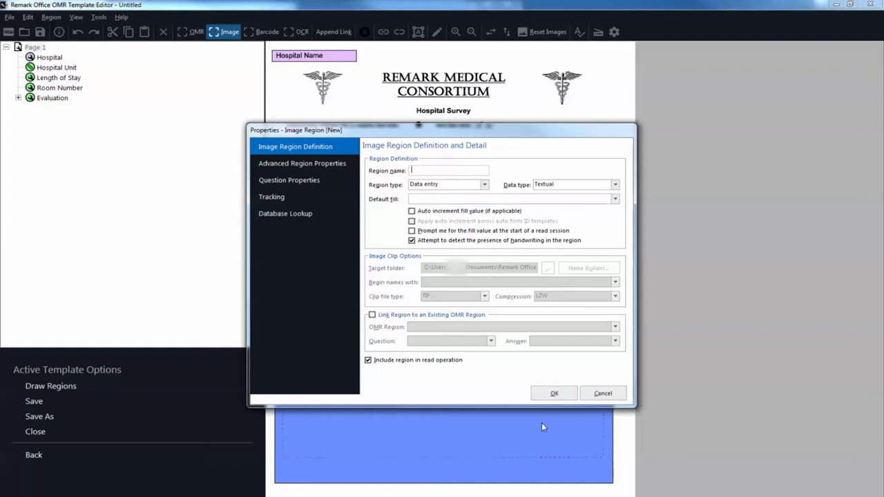
Step: Name the region 'Comments', make it an Image clip, and bring up its target folder chooser
text(Comments)
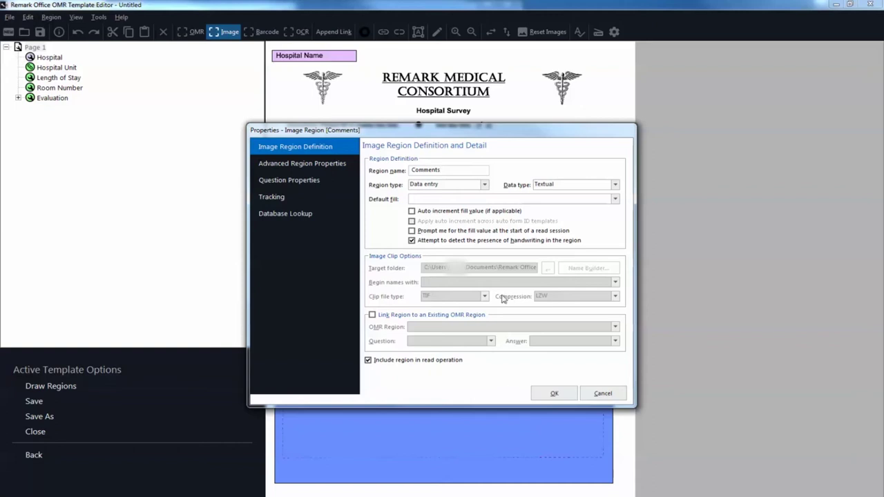
click(485, 186)
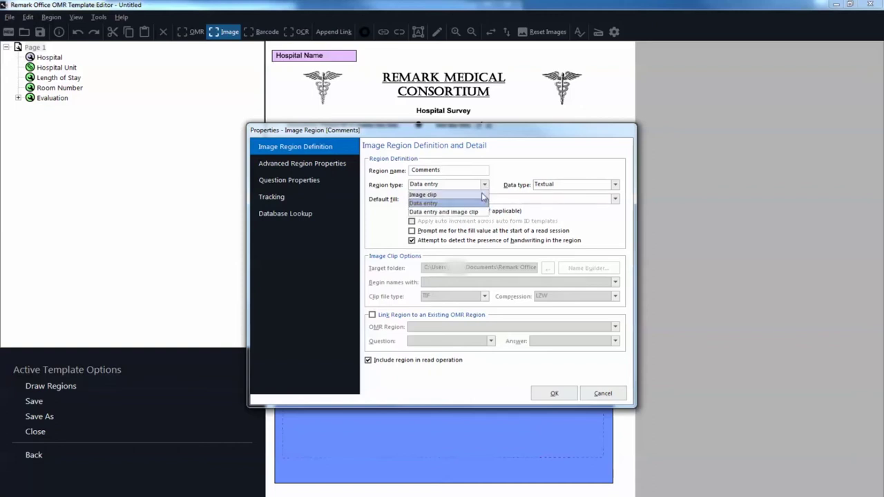
click(483, 195)
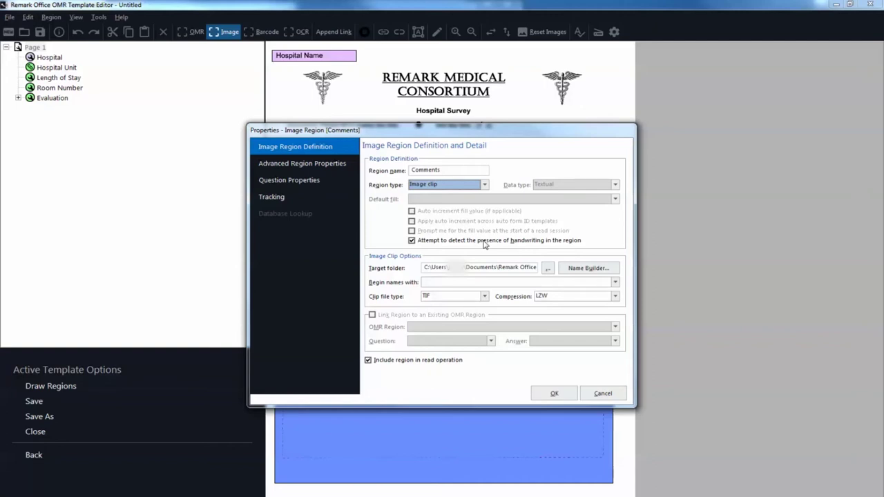
click(551, 269)
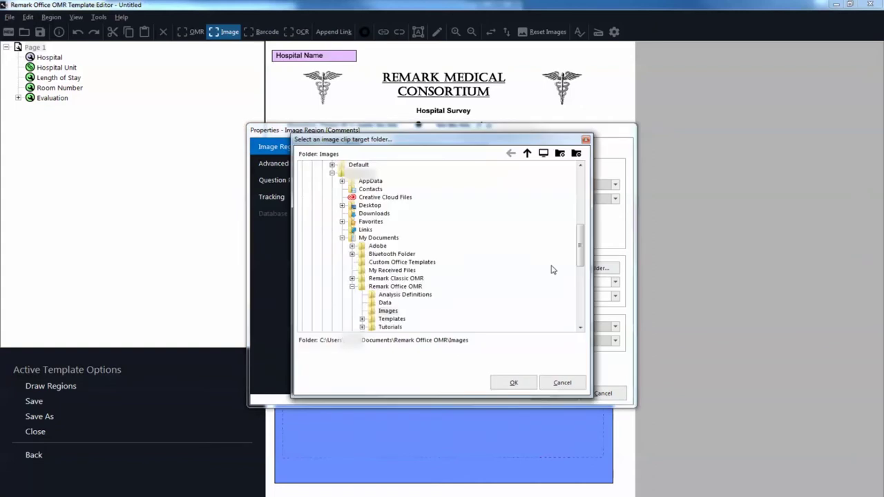
Step: Clip to the Images folder with names starting 'Tutorial Comments' and Group 4 (highest) compression
click(390, 312)
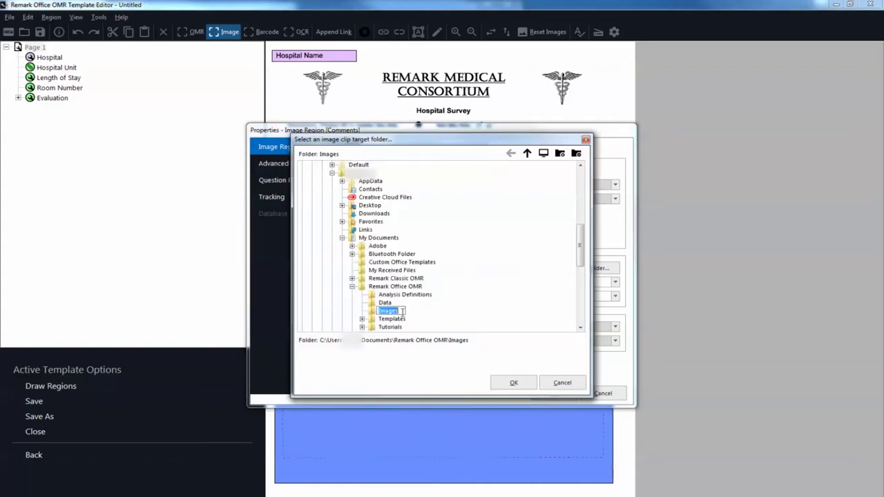
click(504, 382)
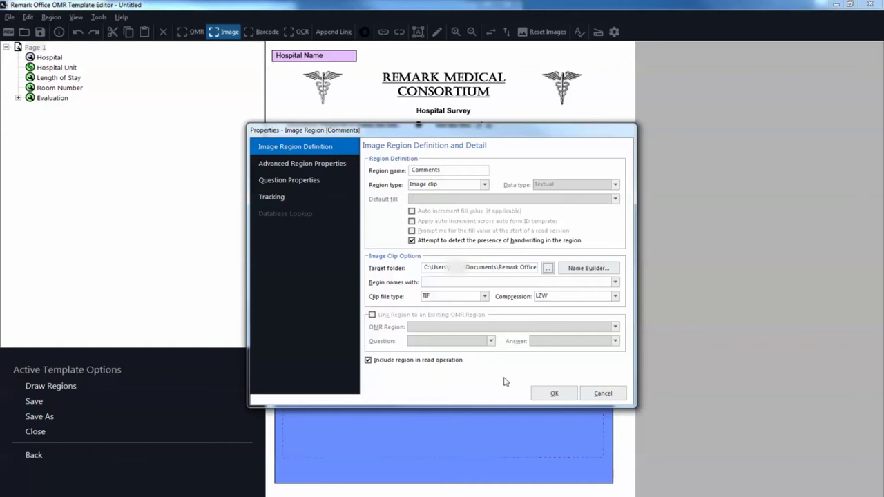
click(493, 281)
text(Tutorial Comments)
click(610, 298)
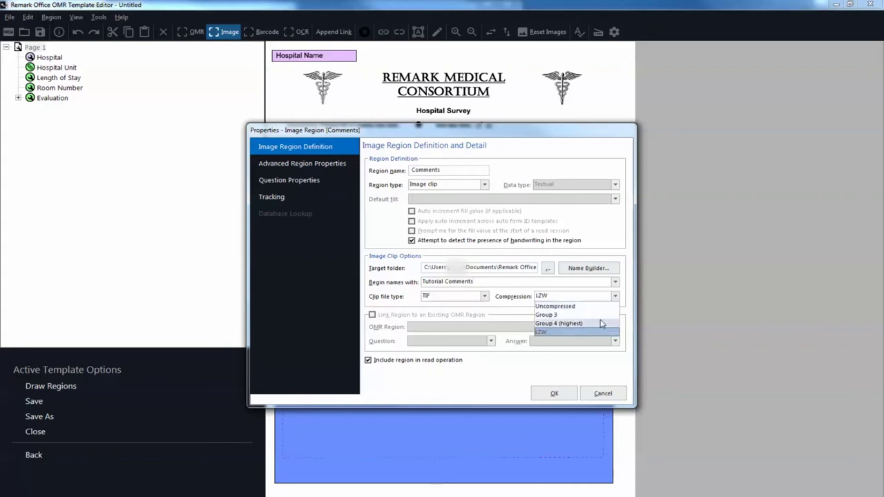
click(601, 322)
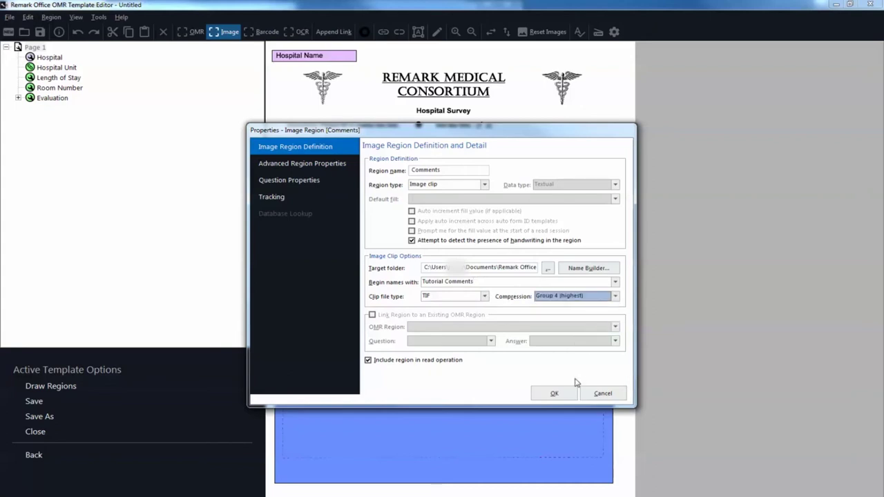
click(561, 394)
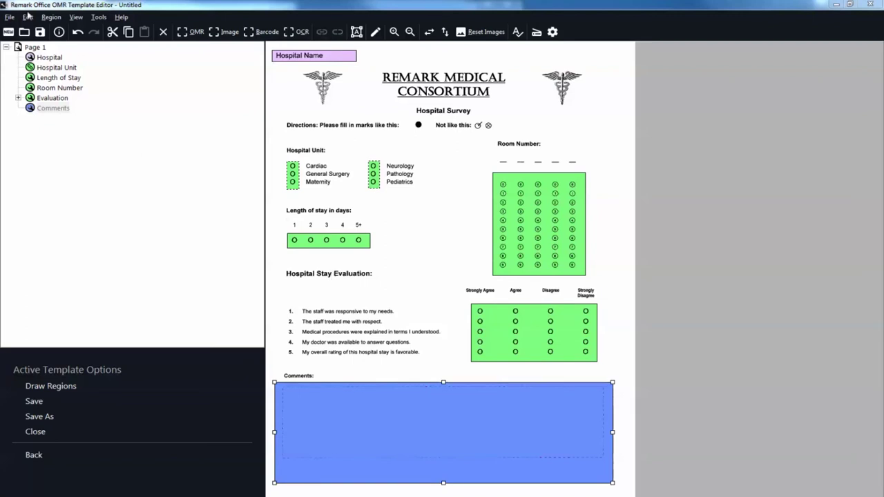
Step: Save the template as 'Tutorial2' in the Tutorials > Tutorial 2 folder
click(9, 17)
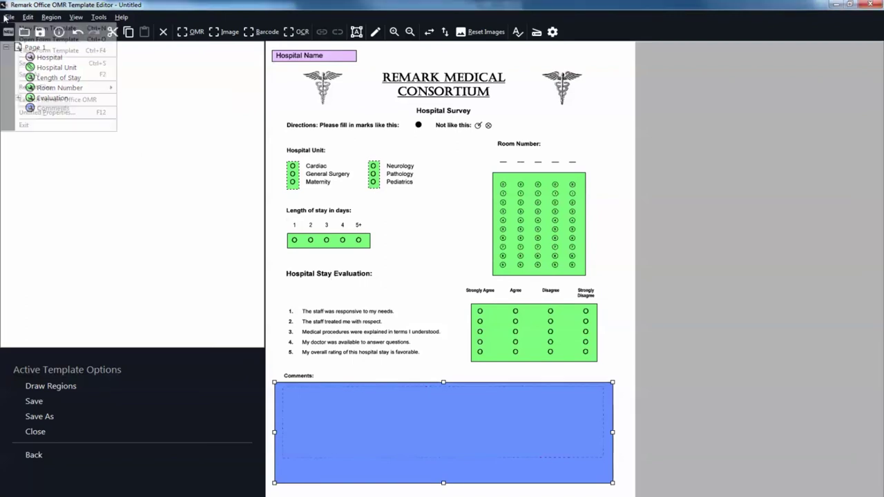
click(16, 63)
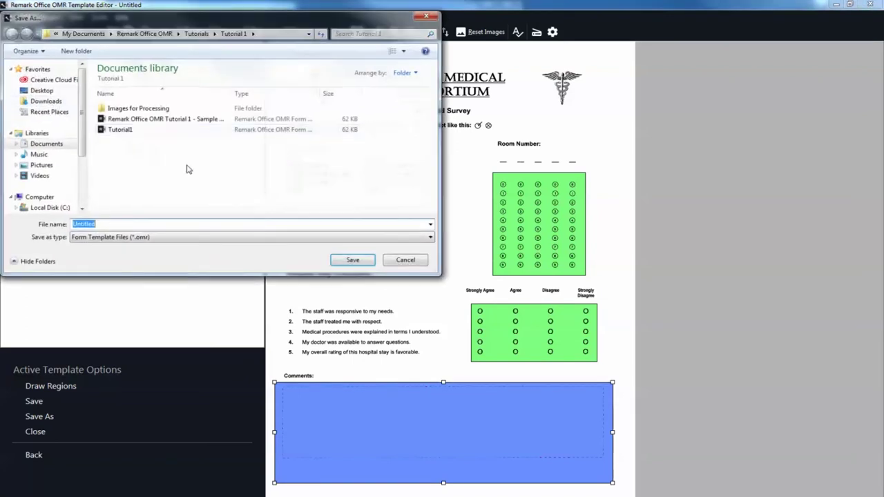
click(197, 34)
click(183, 120)
double_click(184, 120)
double_click(217, 223)
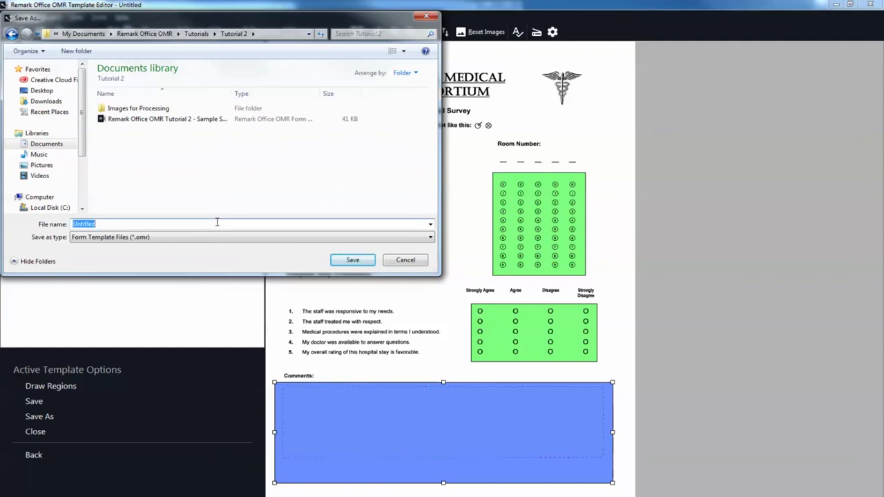
text(Tutorial2)
click(349, 259)
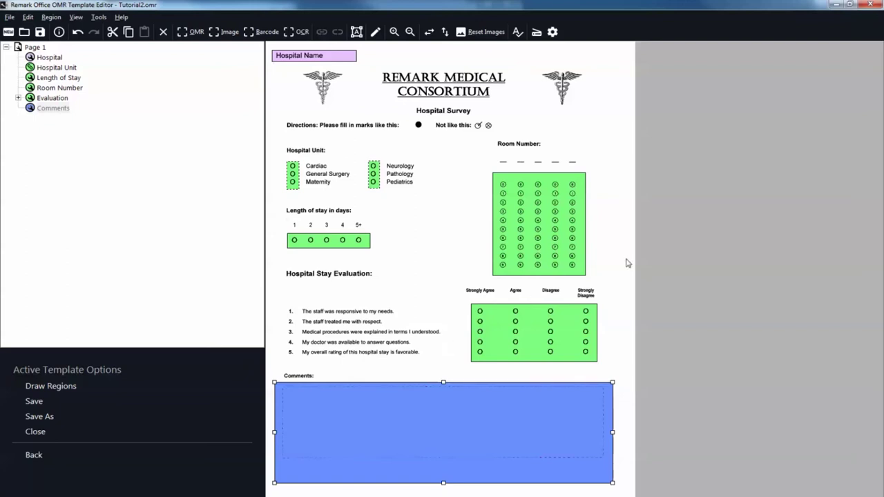
Step: Close the Template Editor to return to the Data Center with no active templates
click(872, 6)
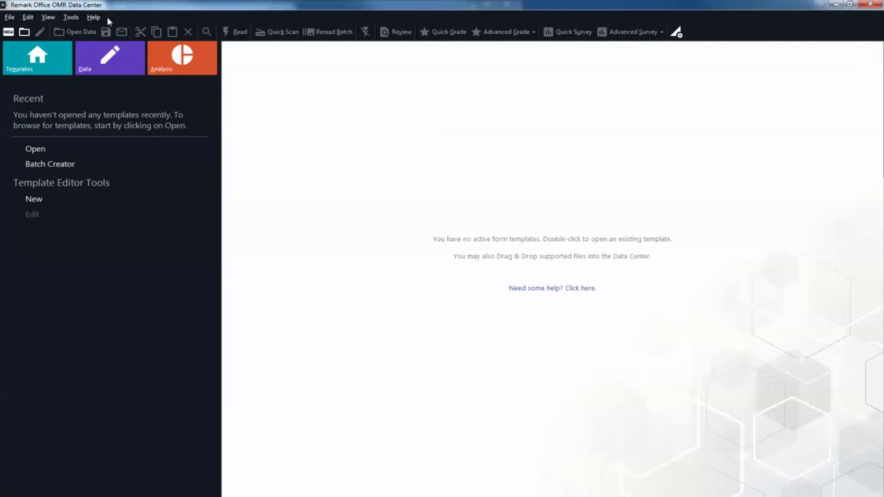
click(10, 17)
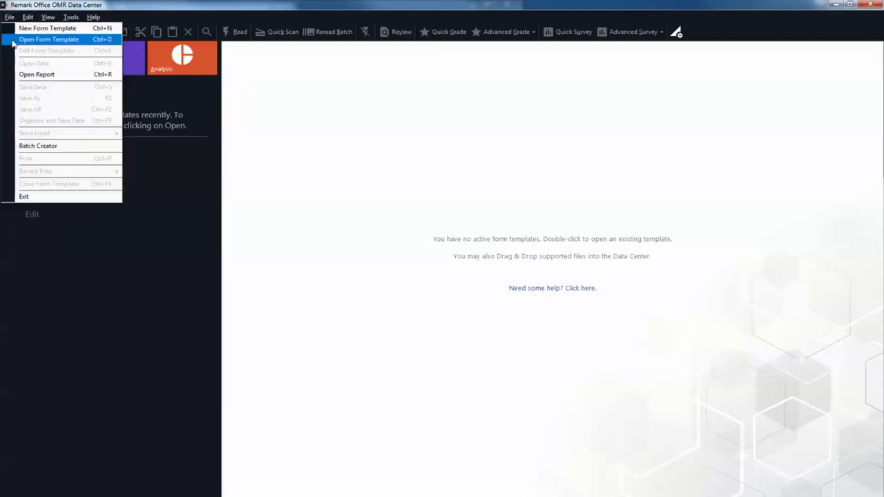
Step: Open the Tutorial2 template in Data Center to get an empty Untitled data grid
click(49, 40)
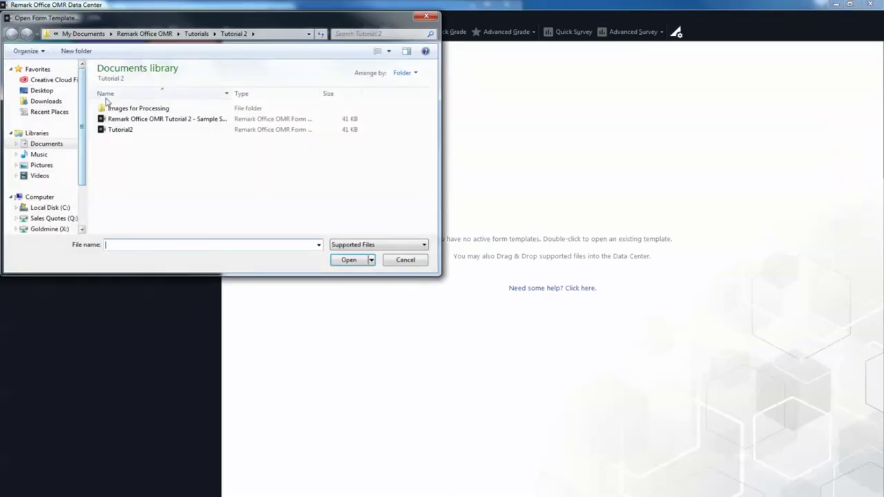
click(233, 135)
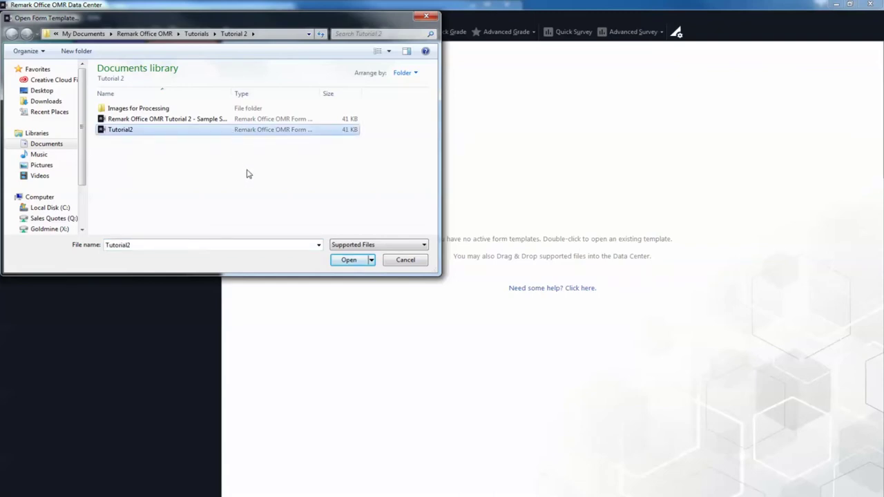
click(347, 260)
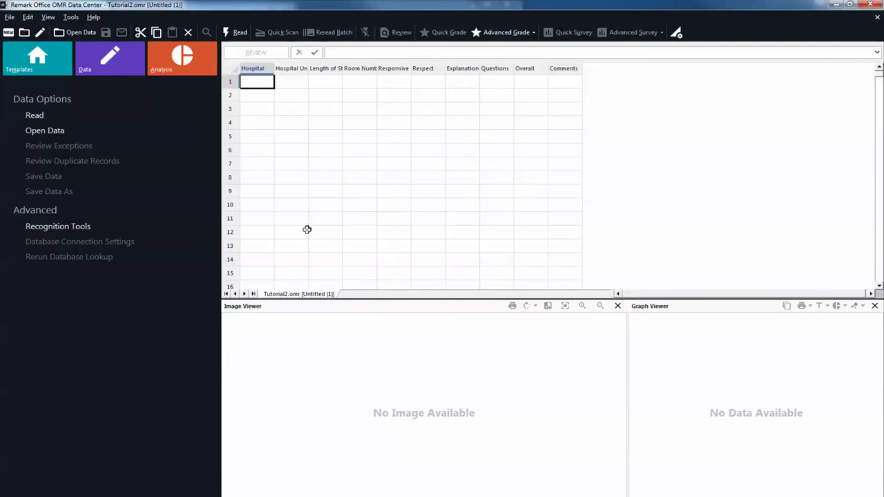
Step: Start a Read Images job from Tools > Read and advance to image file selection
click(71, 17)
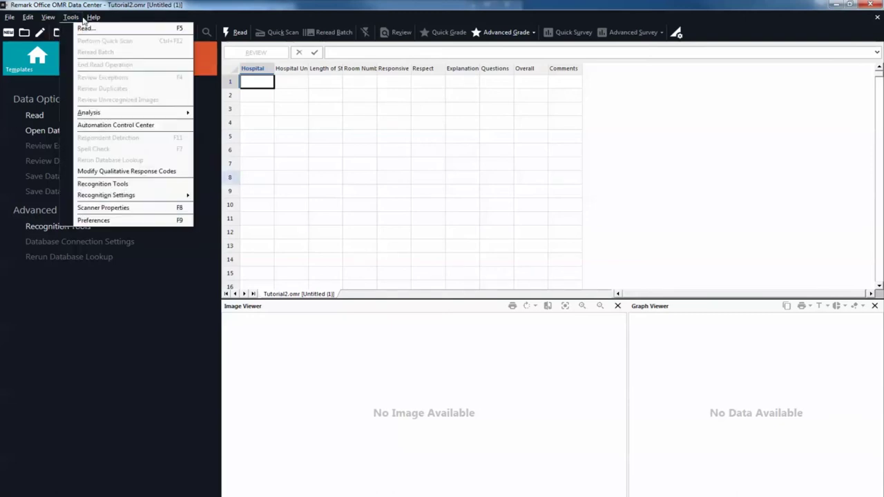
click(85, 30)
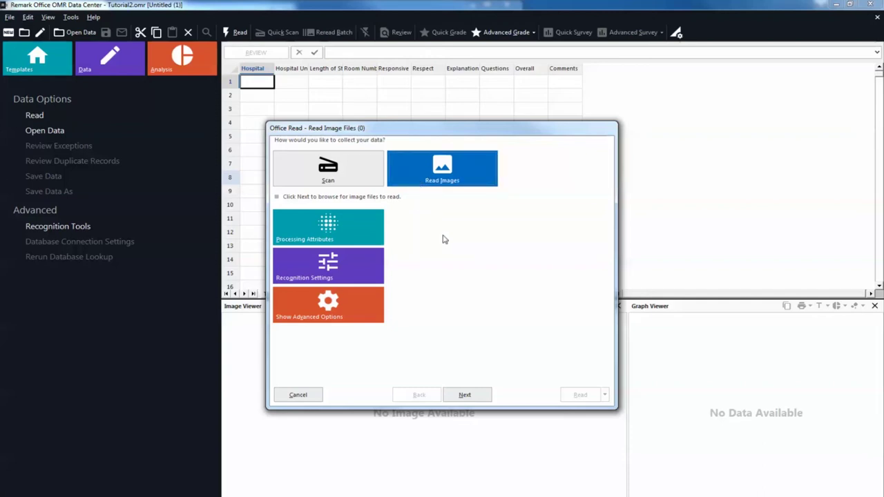
click(464, 397)
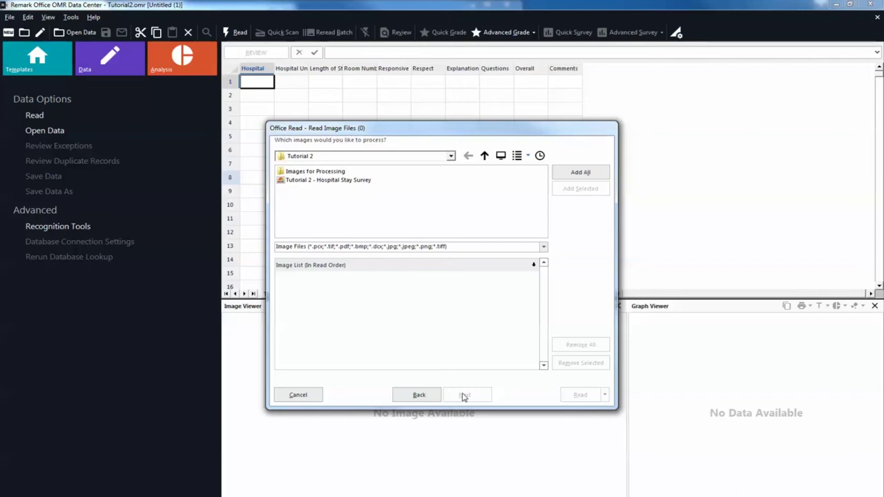
Step: Queue 'Tutorial 2 - Completed Hospital Surveys.tif' from Images for Processing and continue to review options
double_click(320, 172)
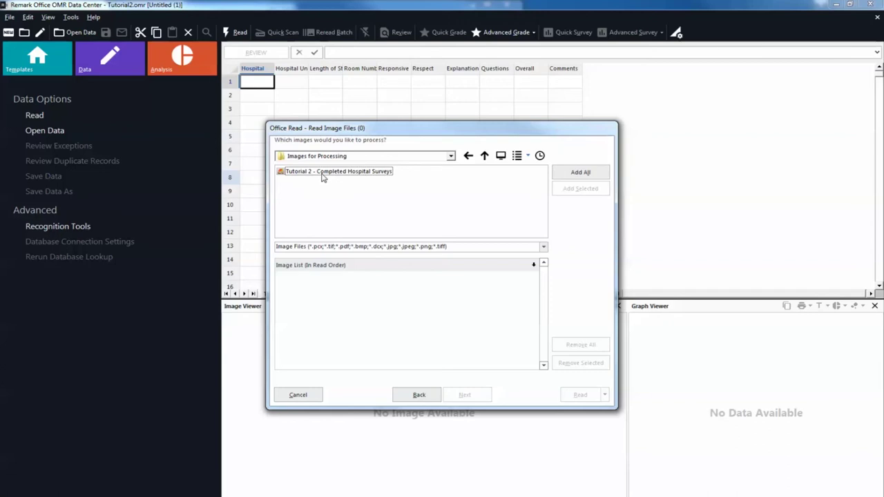
click(322, 178)
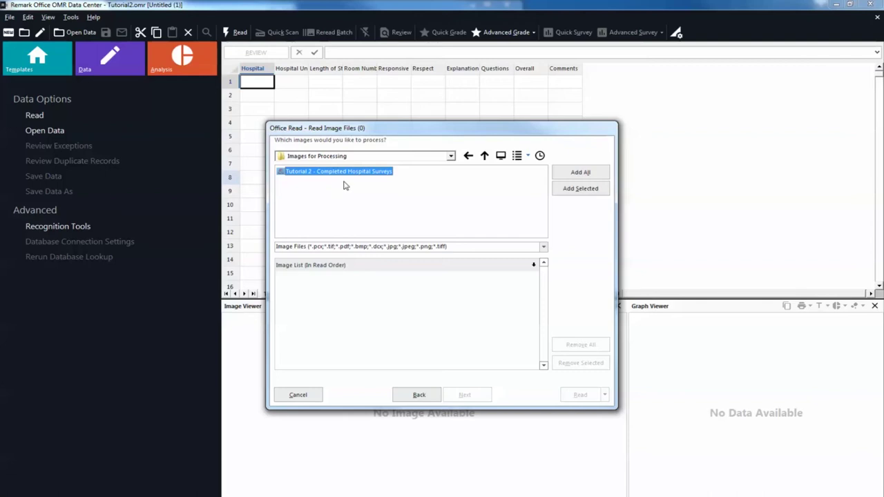
click(565, 197)
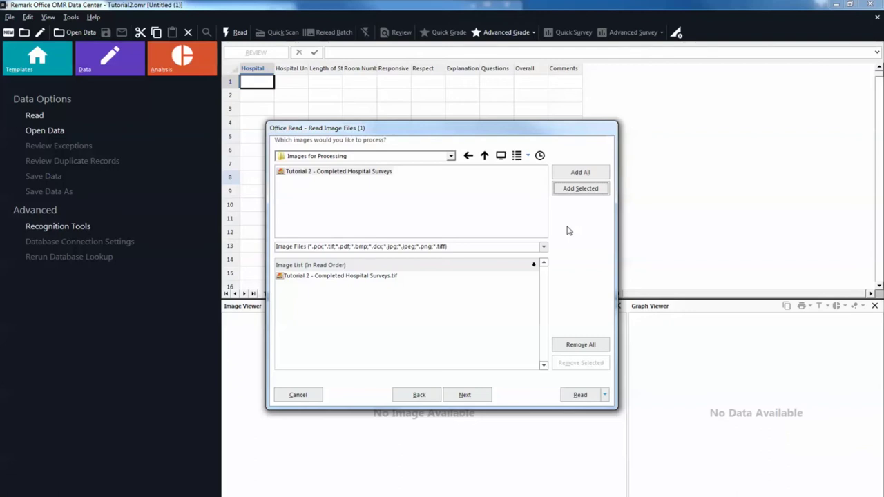
click(480, 399)
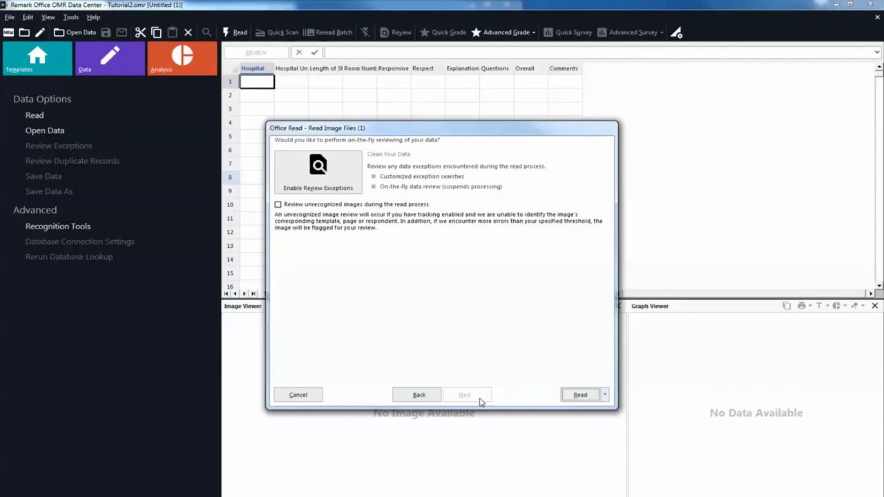
Step: Read the queued survey images, filling the grid with 20 records
click(580, 395)
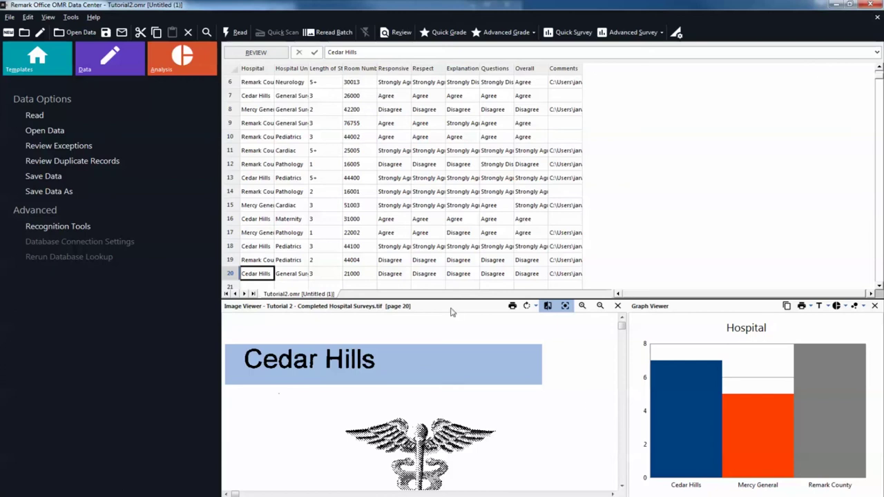
Step: Launch Review Exceptions from the Tools menu
click(71, 19)
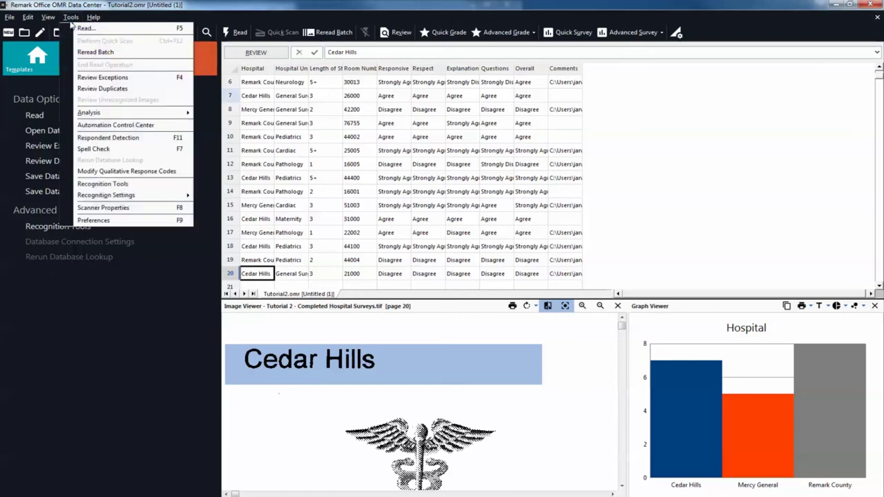
click(88, 78)
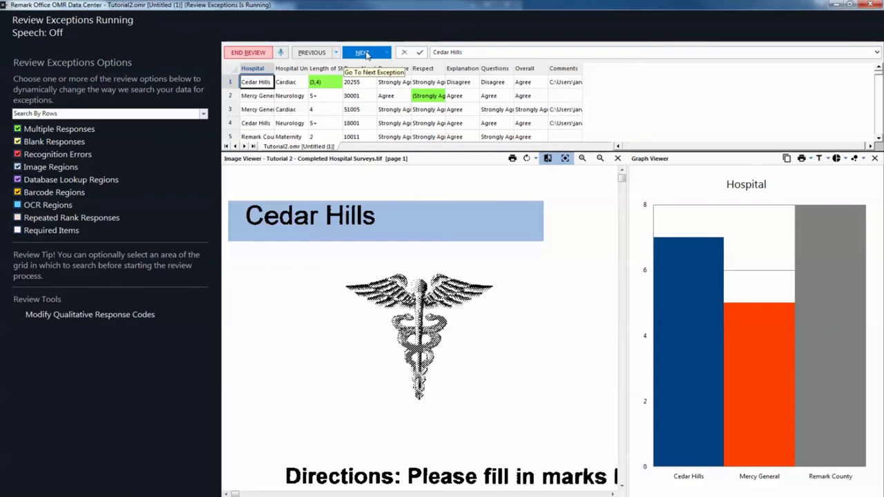
Step: Change record 1's Length of Stay from the double mark (3,4) to 4
click(362, 53)
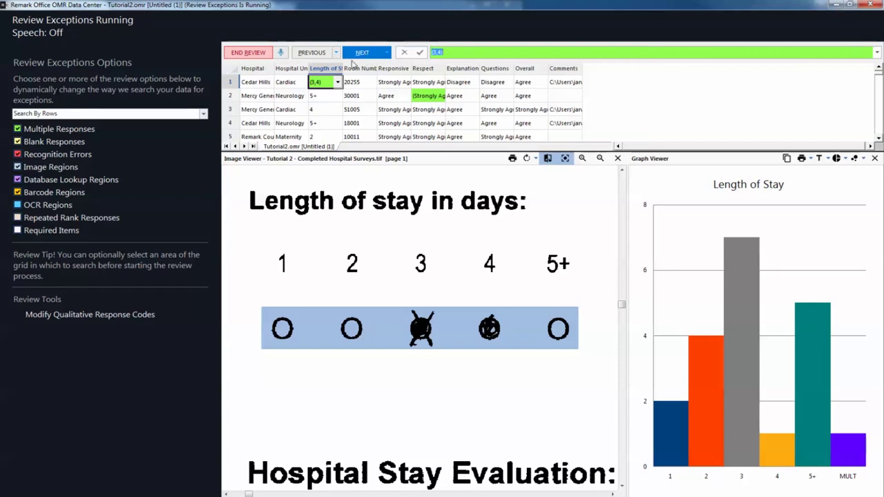
click(337, 81)
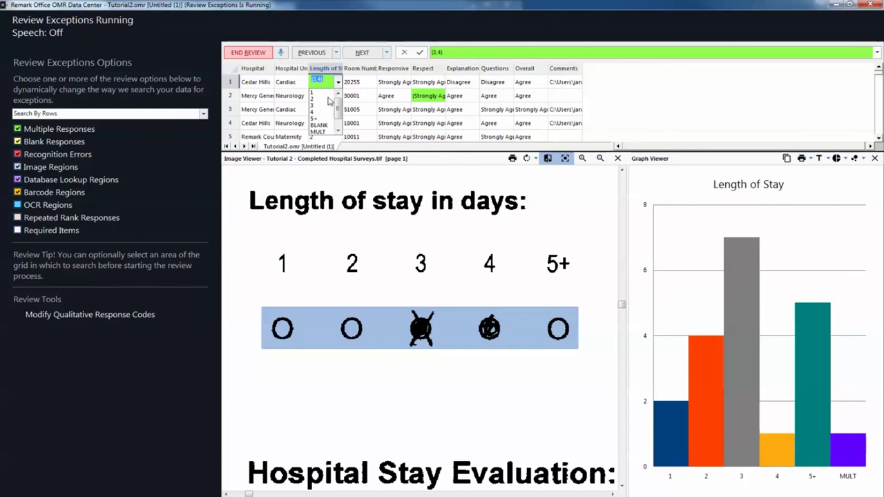
click(321, 112)
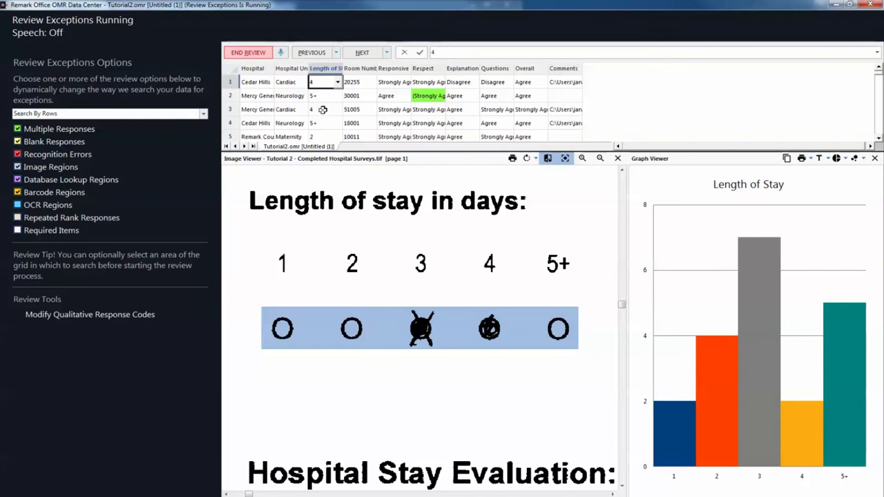
Step: Set record 2's Respect answer from (Strongly Agree,Agree) to Agree and pass the last exception
click(363, 52)
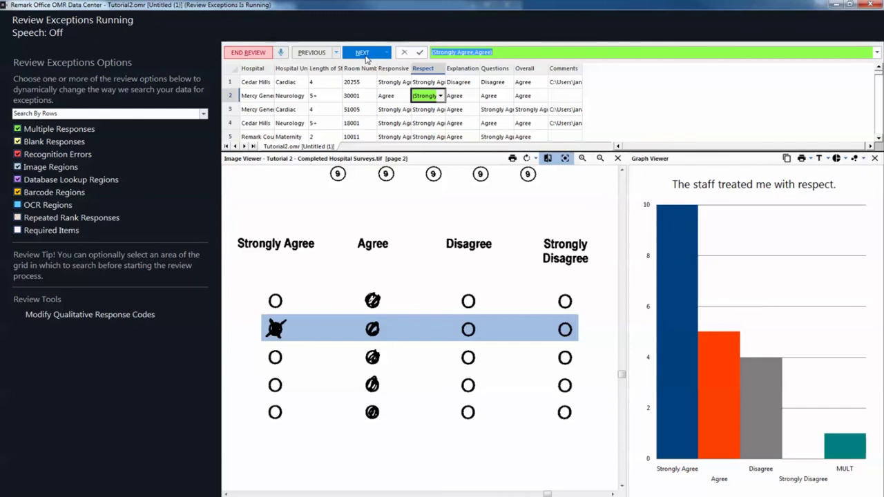
text(A)
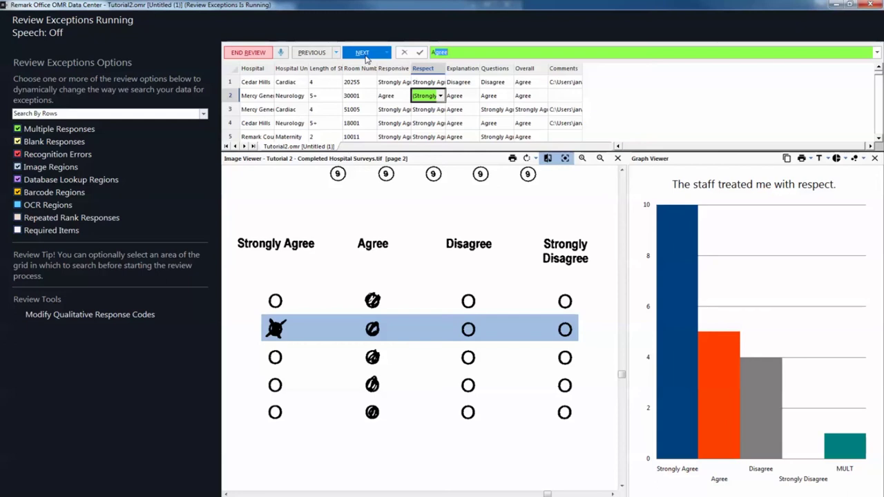
click(365, 56)
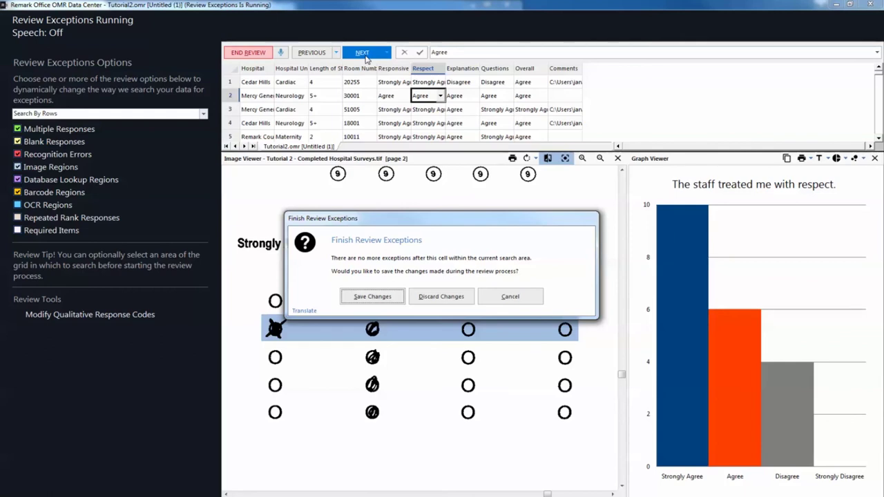
Step: Save the review corrections at the Finish Review Exceptions prompt
click(366, 297)
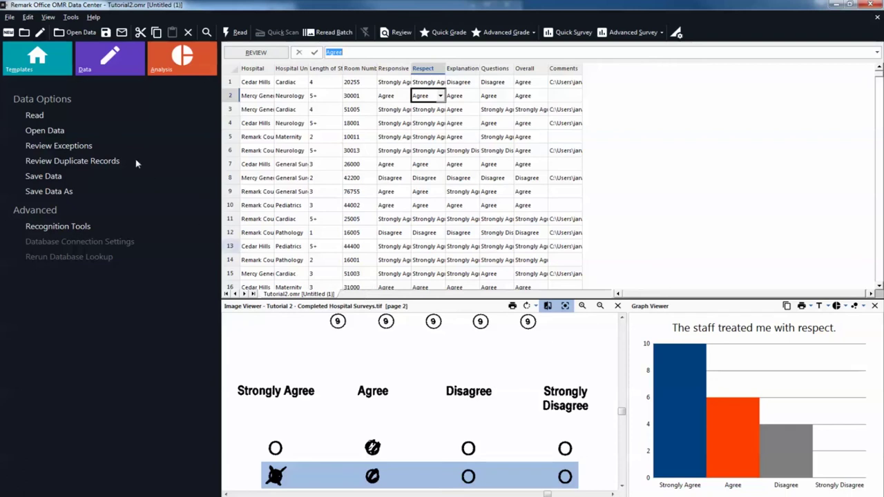
Step: Save the survey data as Tutorial2 in Remark Extended (*.RMX) format
click(9, 16)
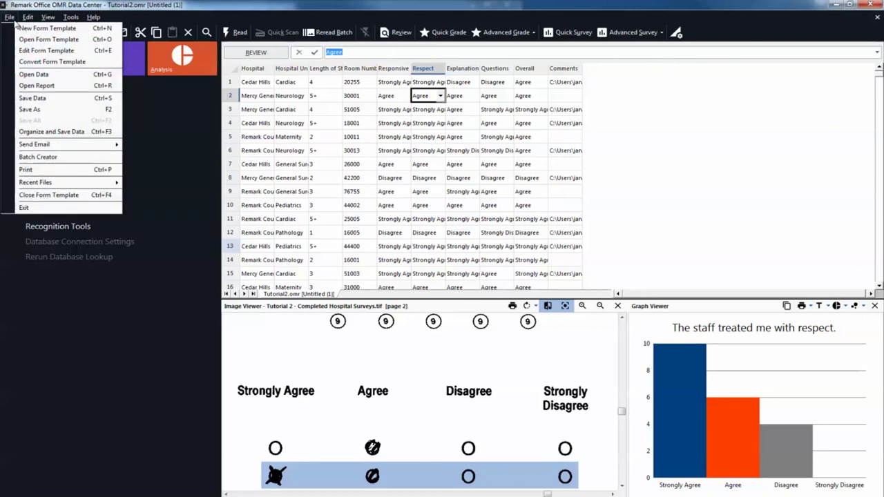
click(29, 99)
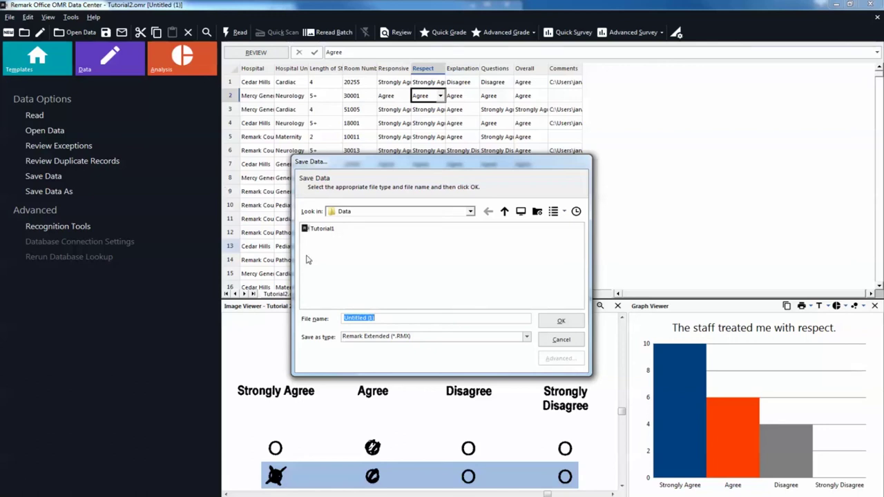
click(528, 338)
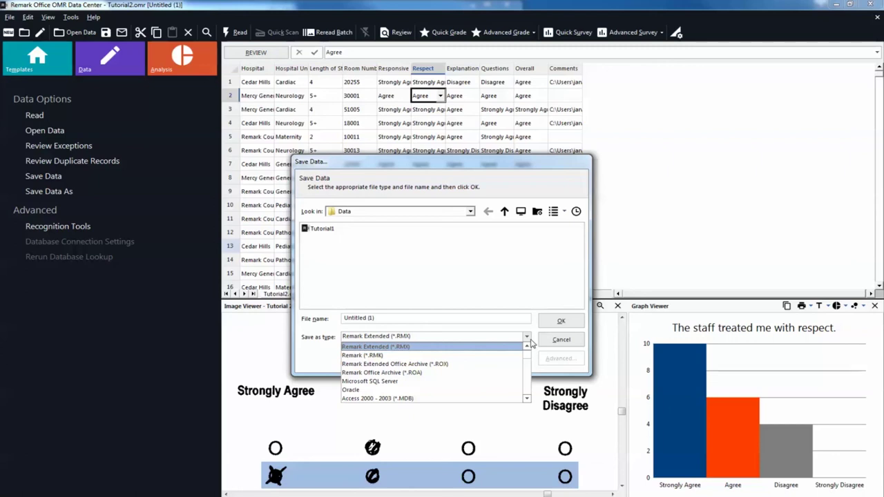
click(530, 340)
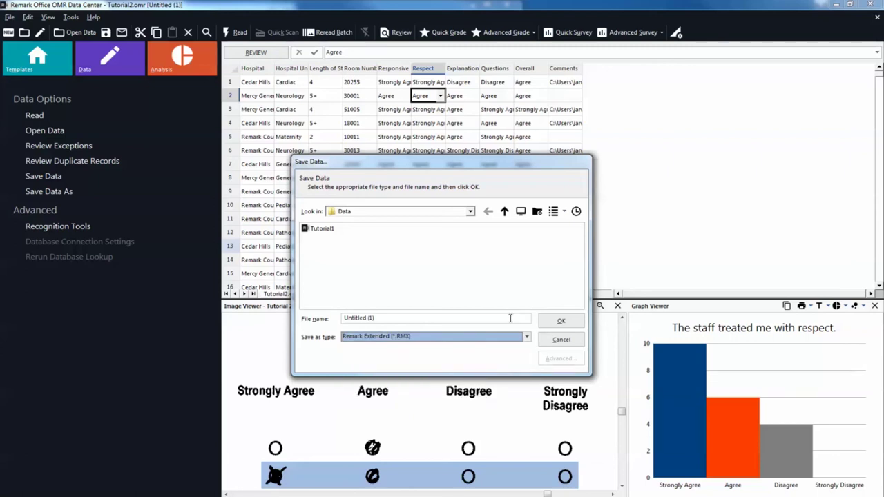
click(511, 318)
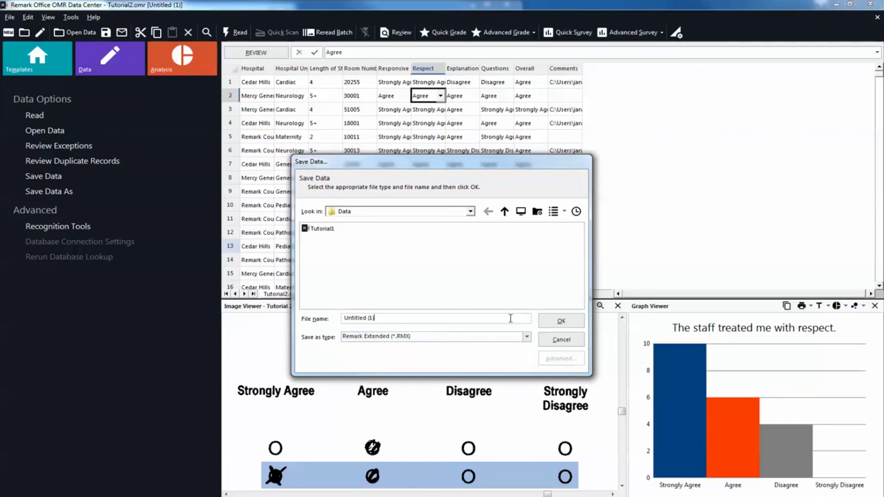
drag(510, 318, 343, 314)
text(Tutorial2)
click(560, 323)
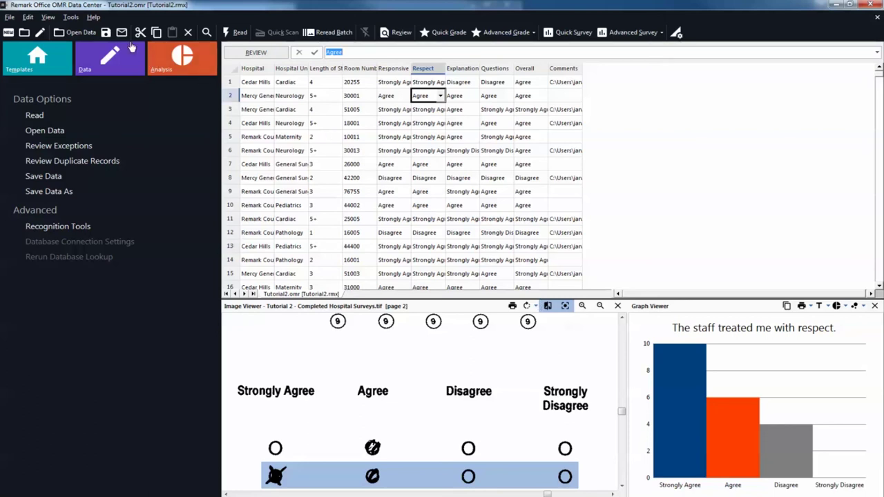
Step: Run Tools > Analysis > Quick Survey on the saved hospital survey data
click(72, 17)
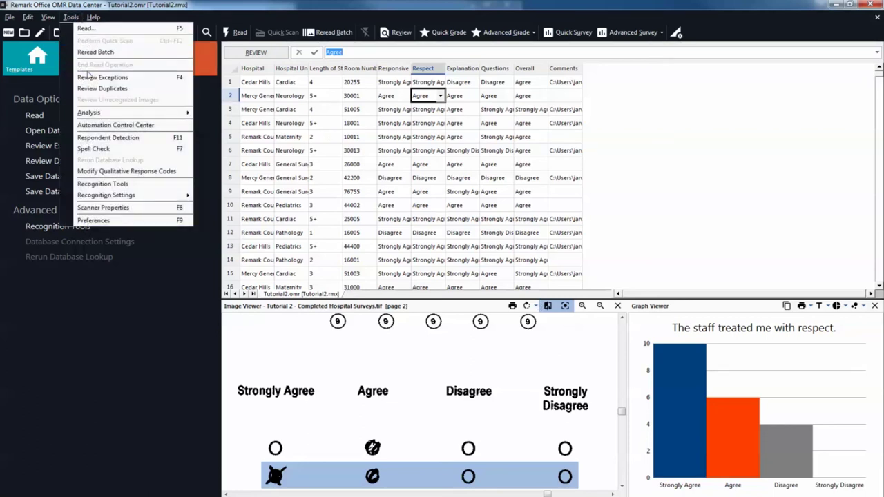
mouse_move(93, 113)
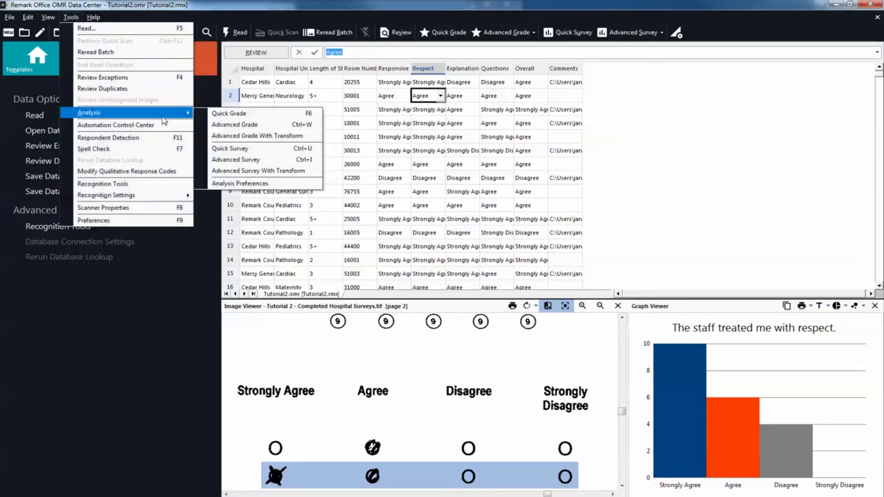
click(228, 148)
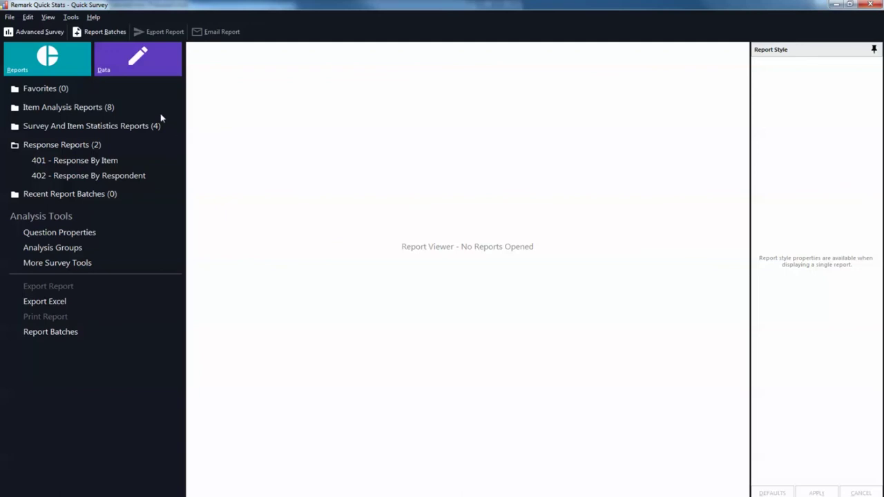
Step: Display the 204 - Condensed Item Analysis report, then expand the Response Reports list
click(98, 109)
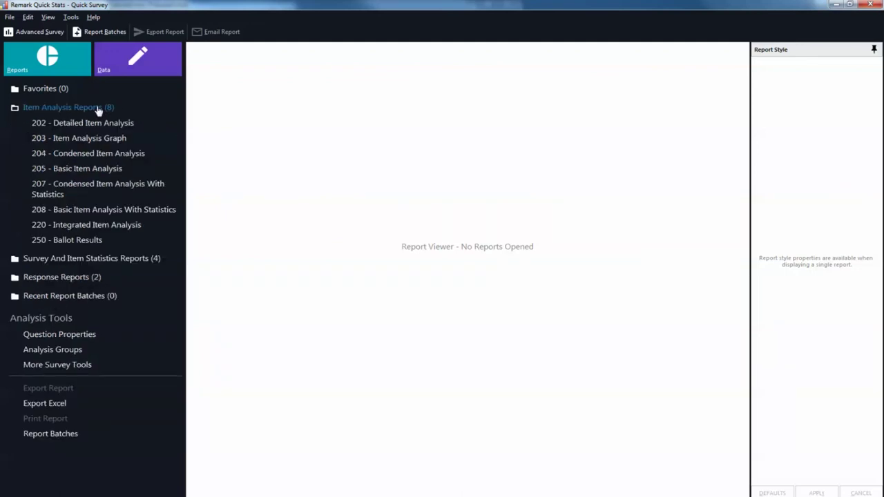
click(96, 152)
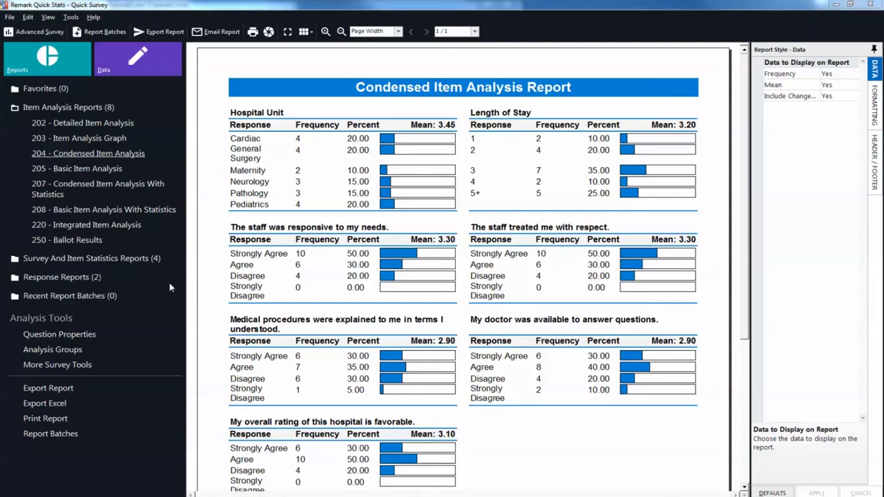
click(83, 278)
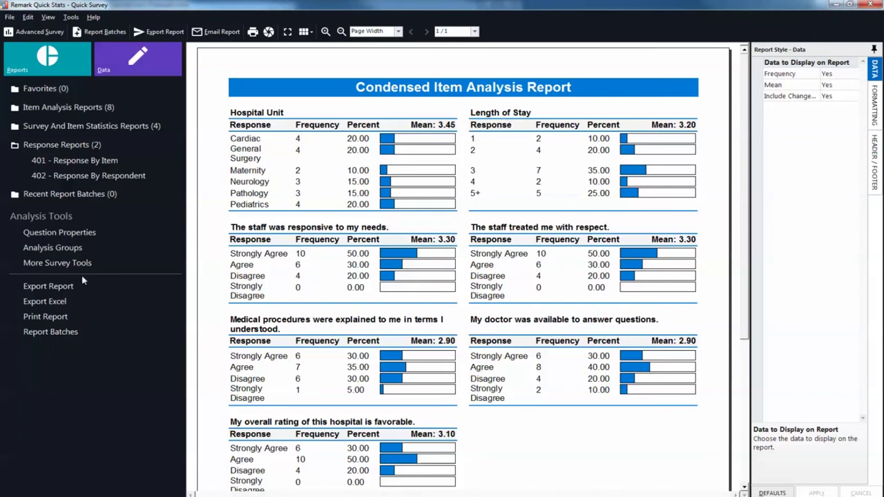
Step: Run the 401 - Response By Item report with Comments as the only selected question
click(111, 161)
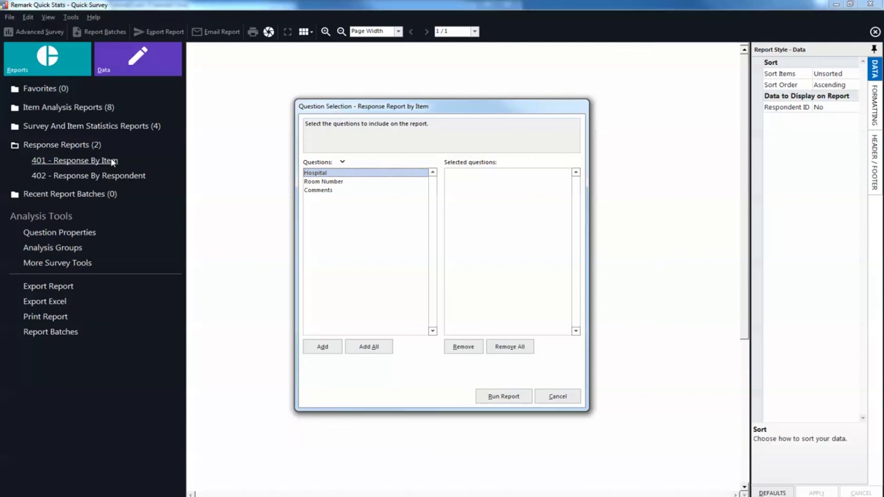
click(319, 193)
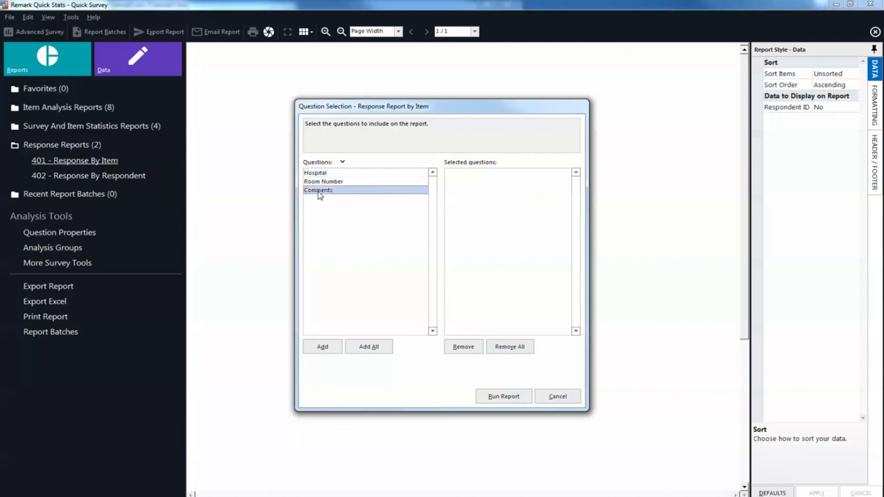
click(322, 349)
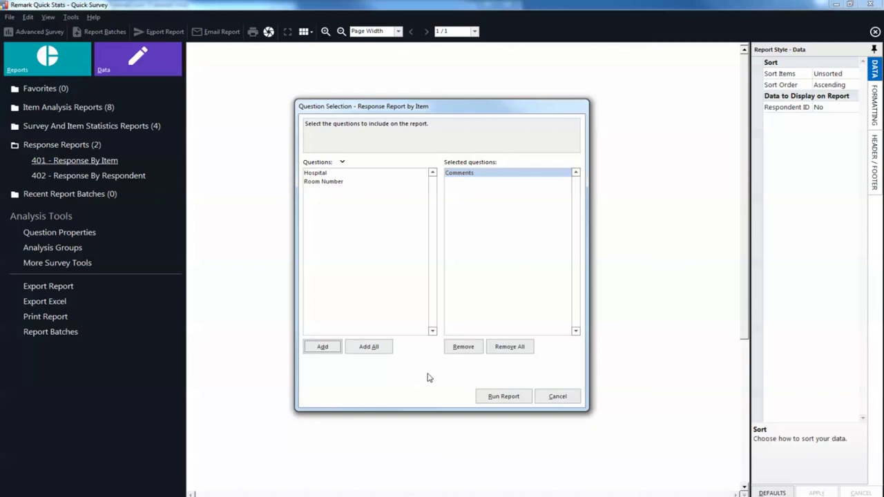
click(503, 398)
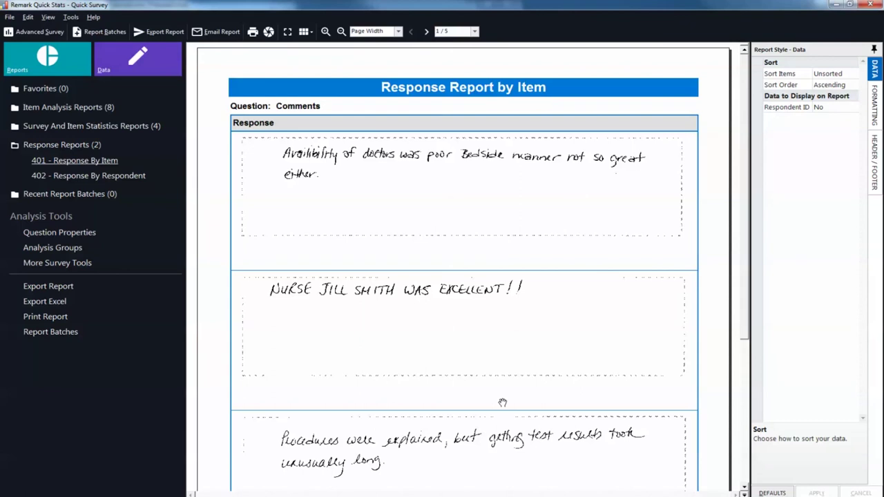
Step: Page through the Comments report from page 1 to the final page, 5/5
mouse_move(503, 402)
mouse_down()
mouse_move(502, 197)
mouse_move(497, 404)
mouse_up()
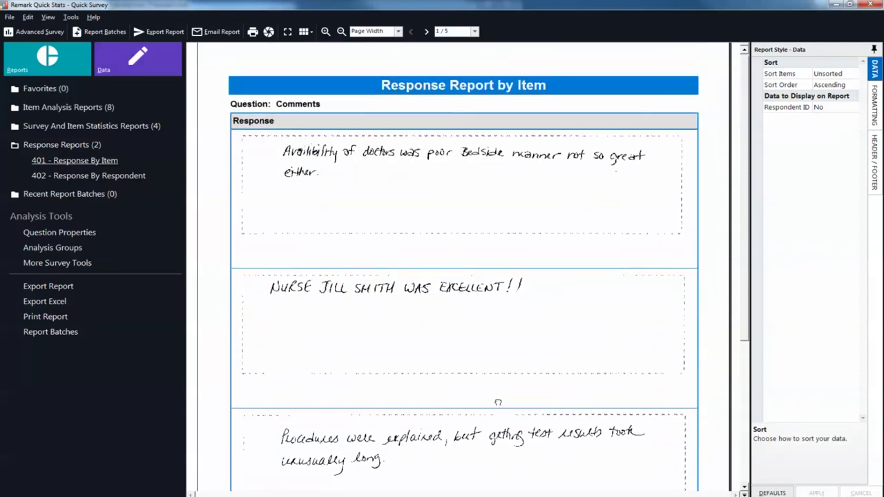
click(426, 31)
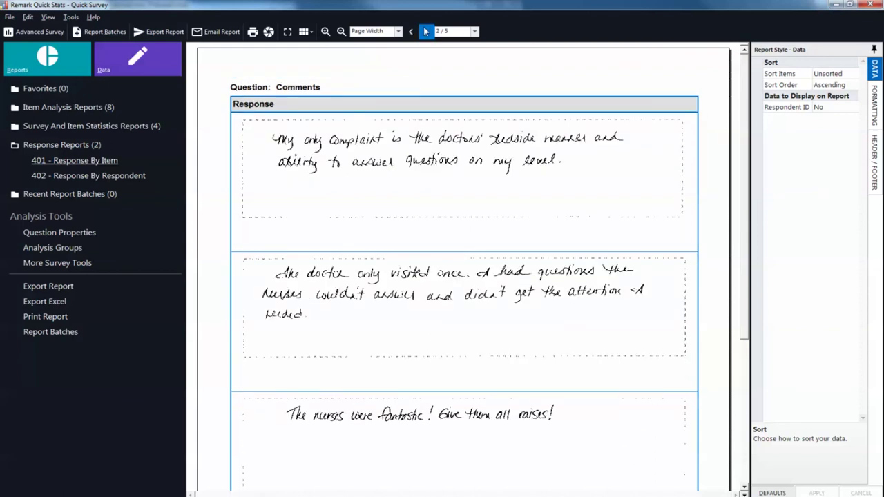
click(426, 31)
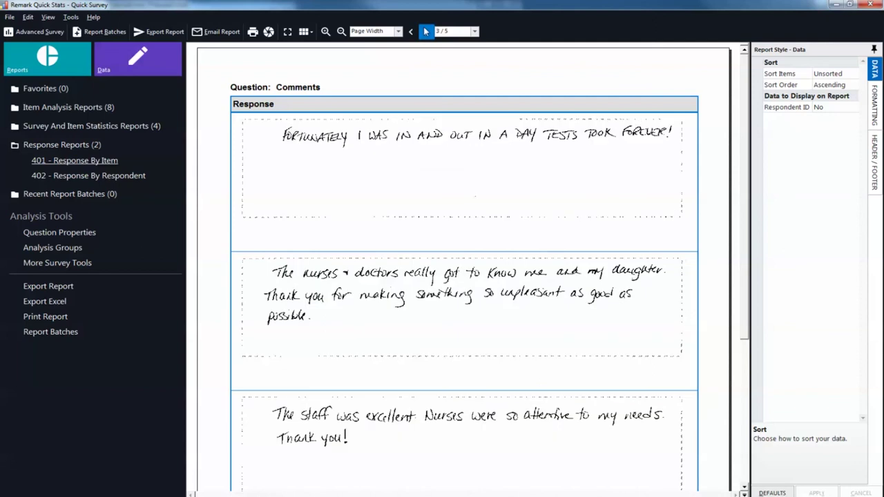
click(426, 31)
click(426, 31)
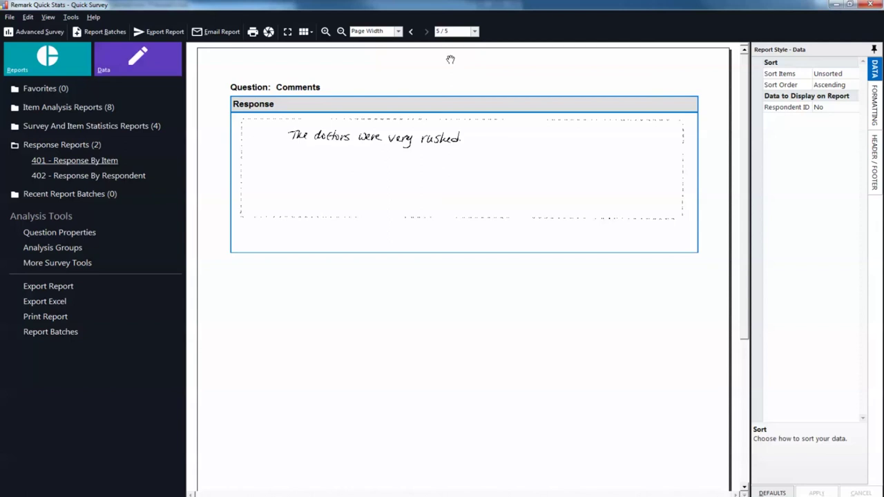
Step: Start a new report batch filtered by the Hospital field
click(72, 17)
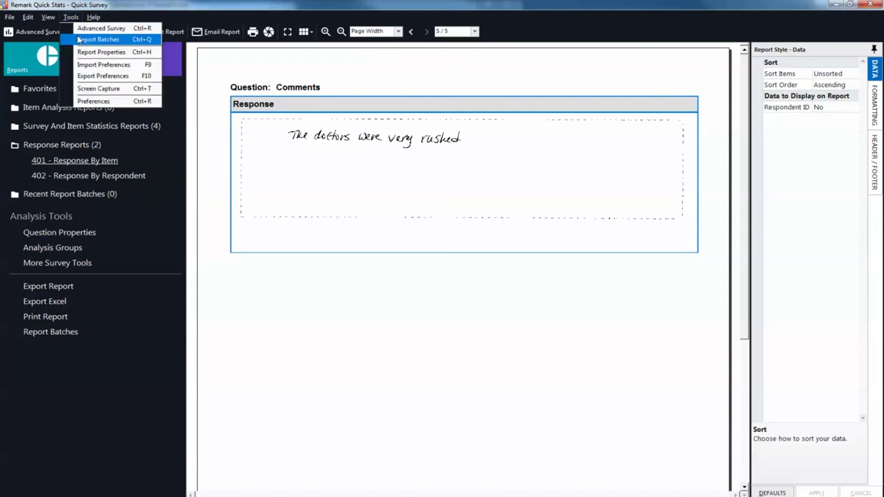
click(102, 39)
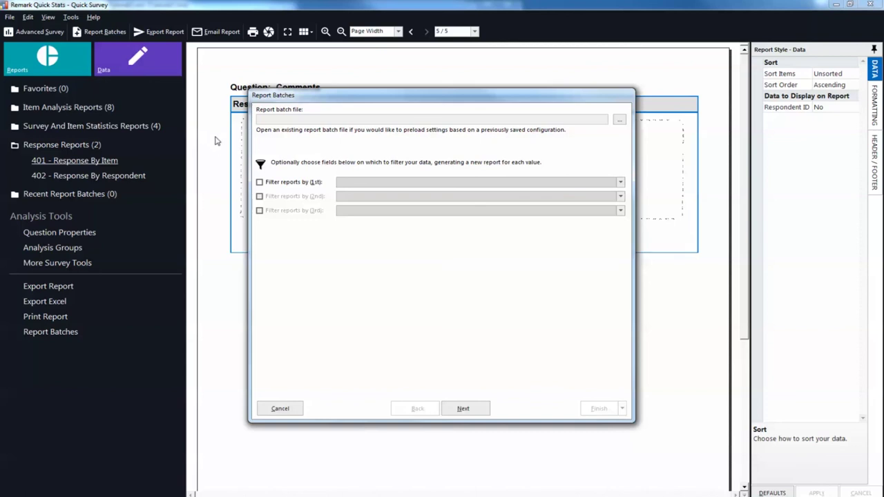
click(260, 182)
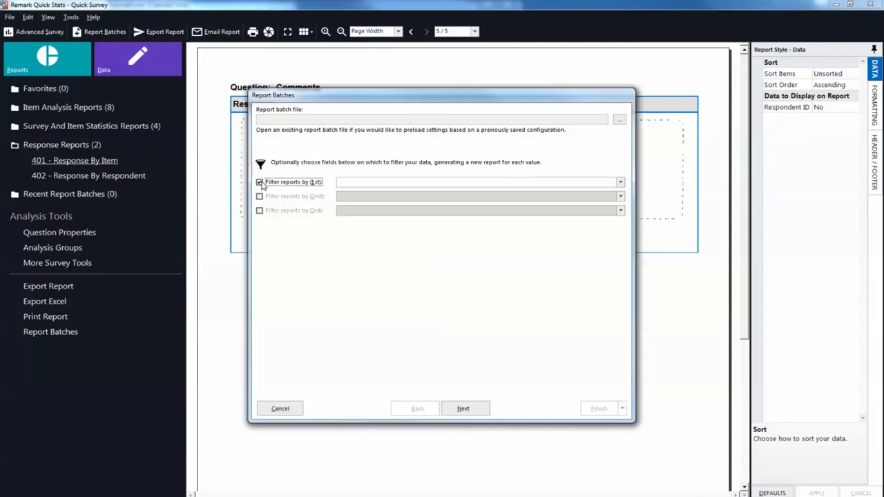
click(359, 184)
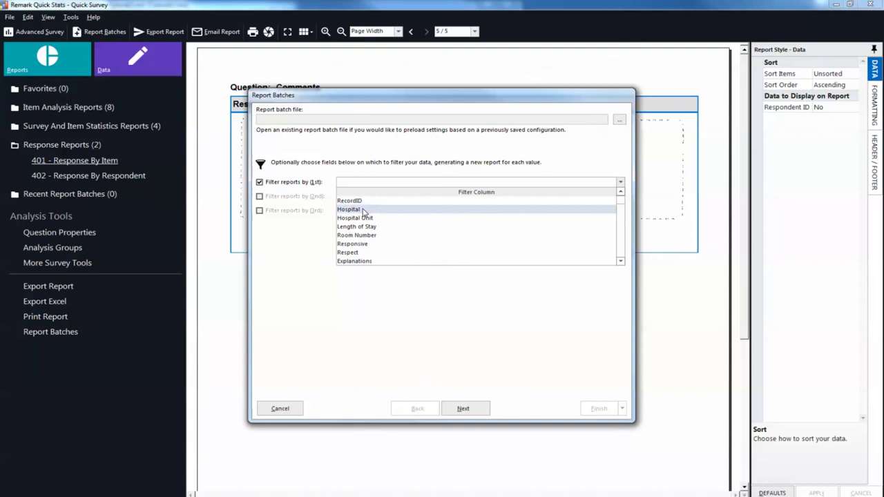
click(363, 209)
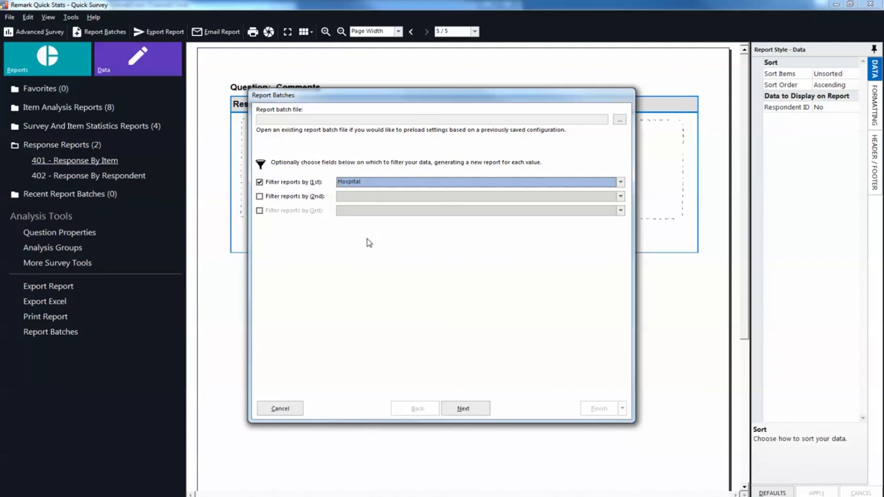
click(473, 409)
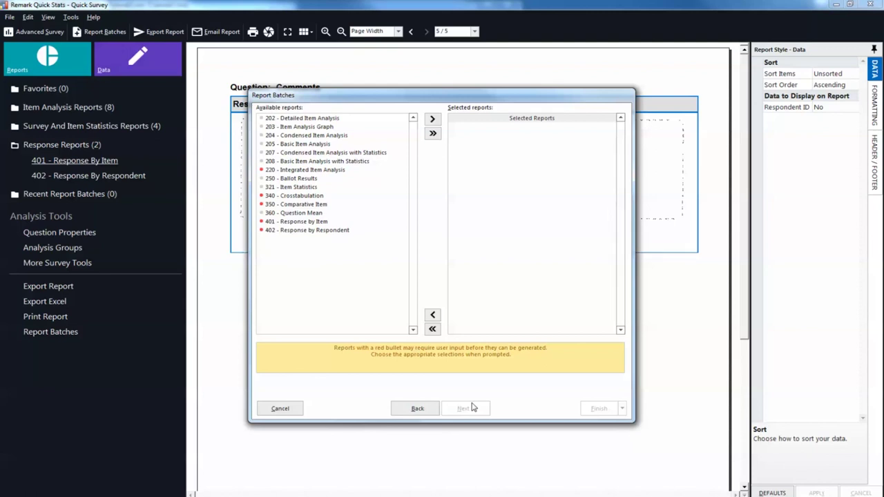
Step: Add 202 - Detailed Item Analysis and 401 - Response by Item to the batch
click(333, 121)
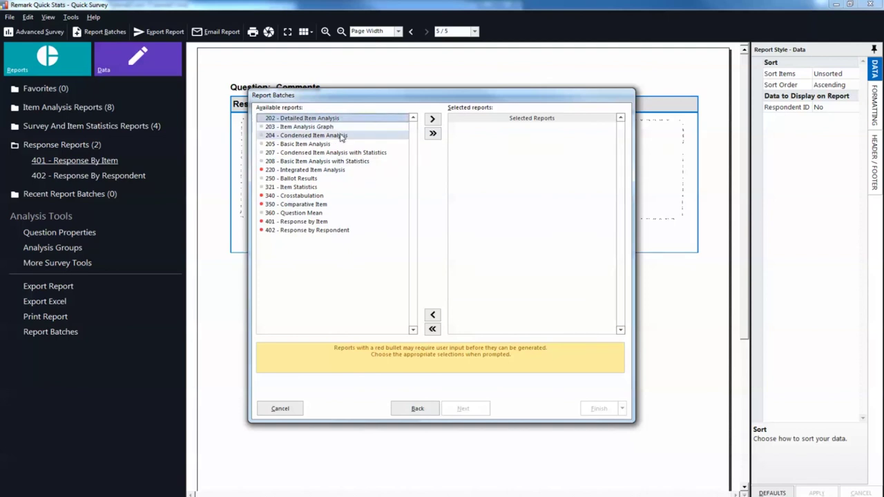
click(337, 222)
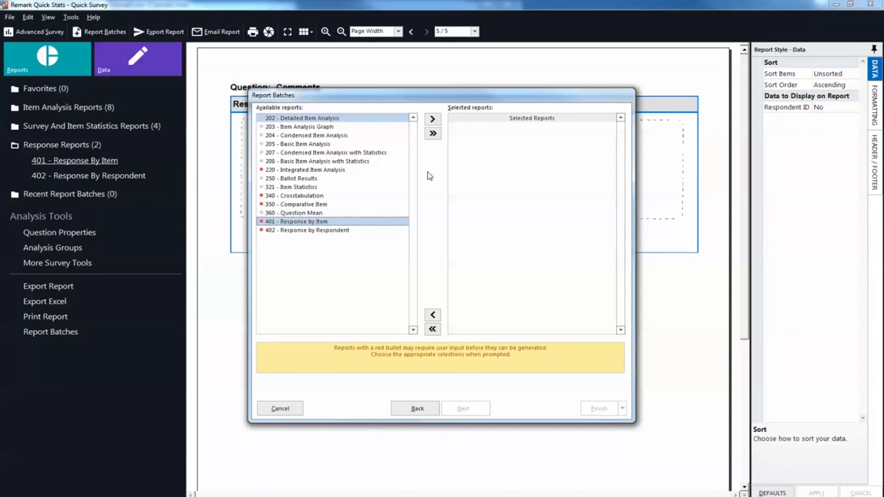
click(433, 120)
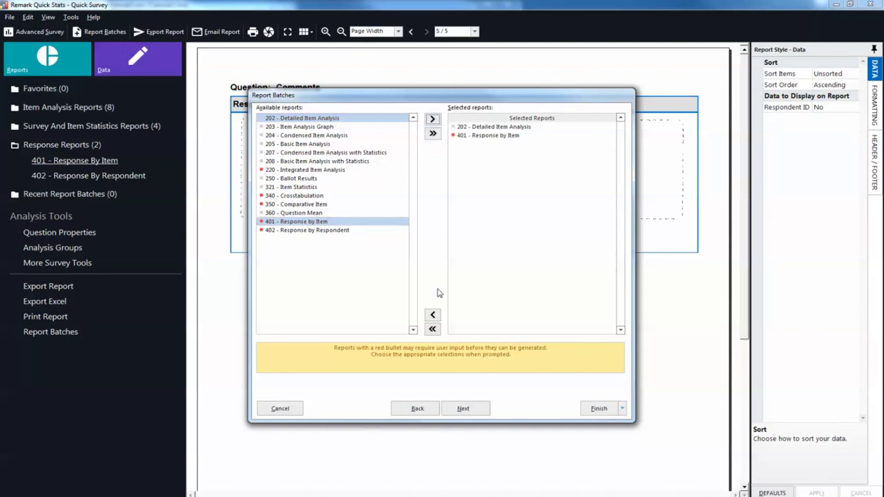
click(466, 408)
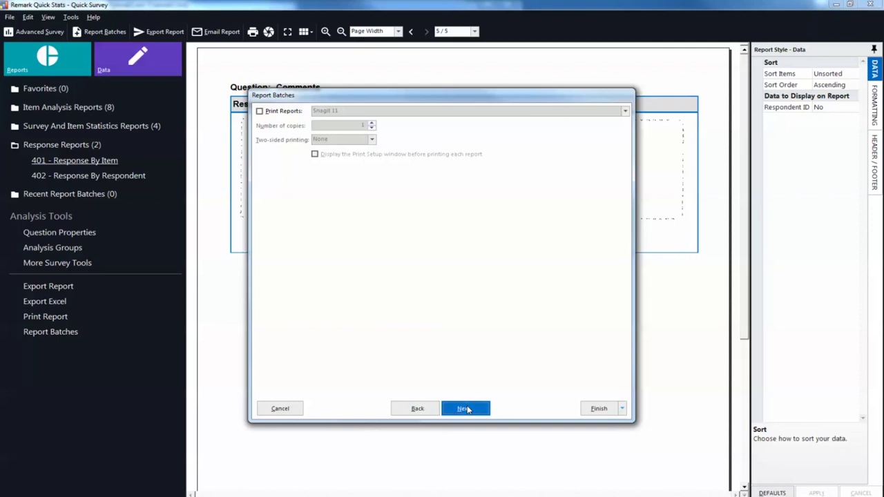
Step: Skip printing and turn on exporting the reports as Portable Document Format (PDF)
click(465, 409)
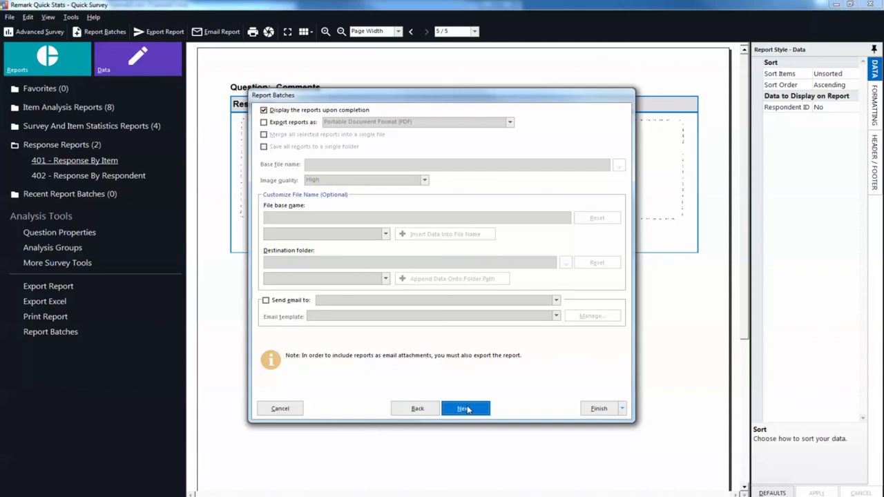
click(264, 123)
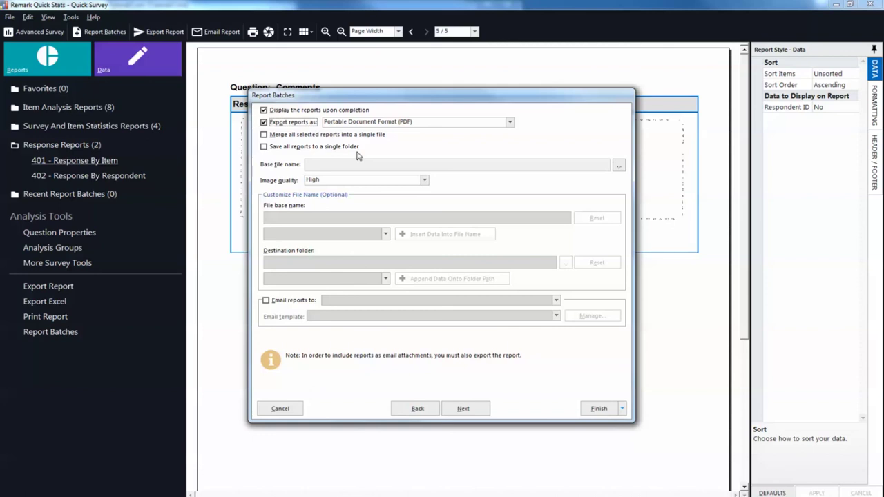
Step: Set the batch export base file name to Tutorial2 in Remark Office OMR > Tutorials > Tutorial 2
click(618, 166)
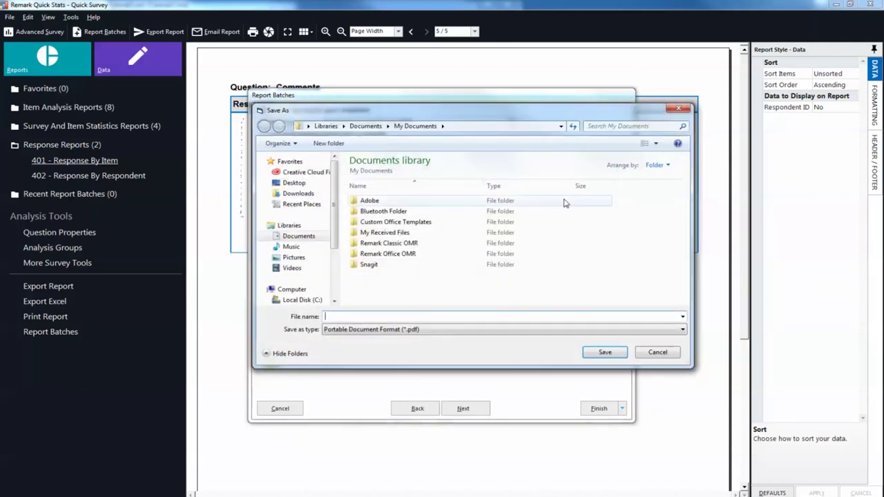
click(488, 257)
double_click(488, 257)
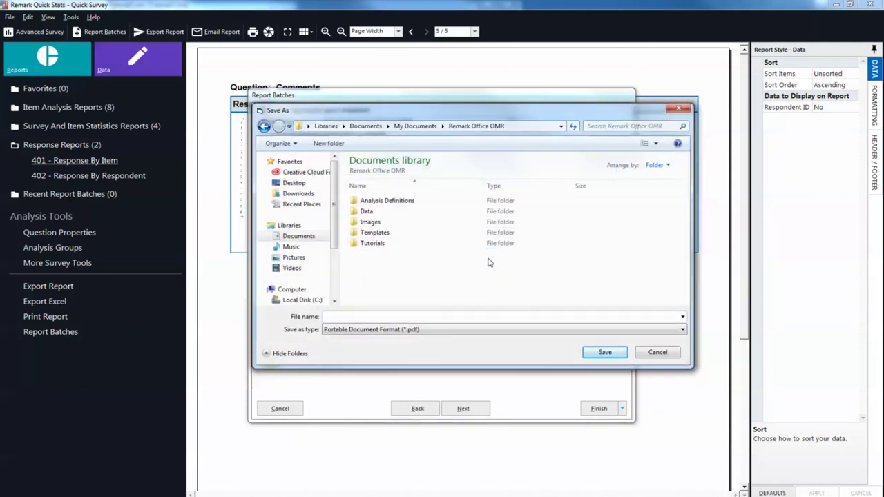
double_click(479, 245)
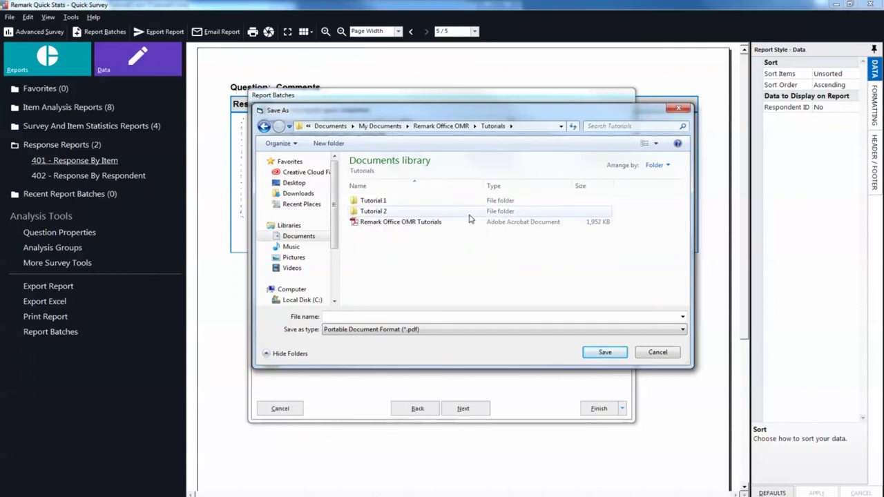
double_click(470, 212)
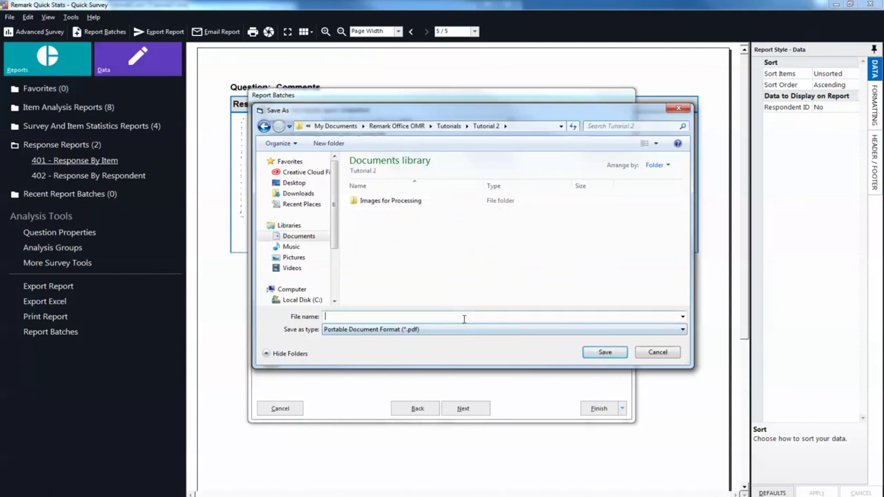
text(Tutorial2)
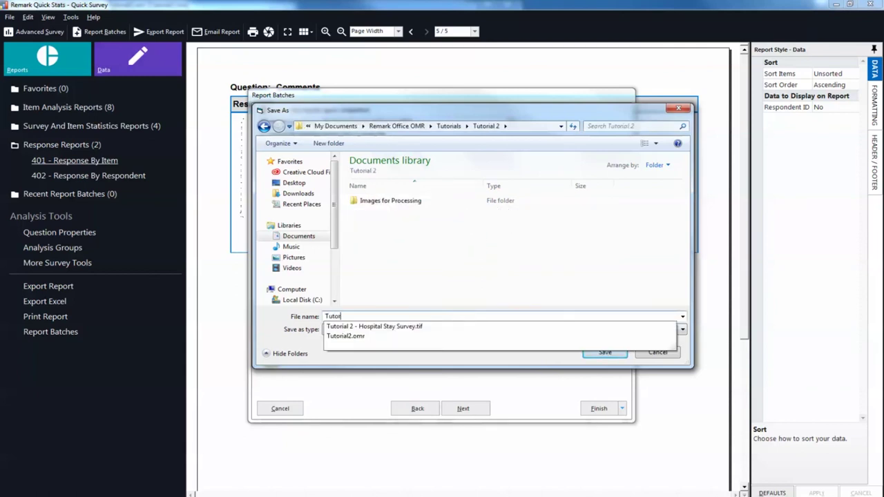
click(471, 298)
click(586, 353)
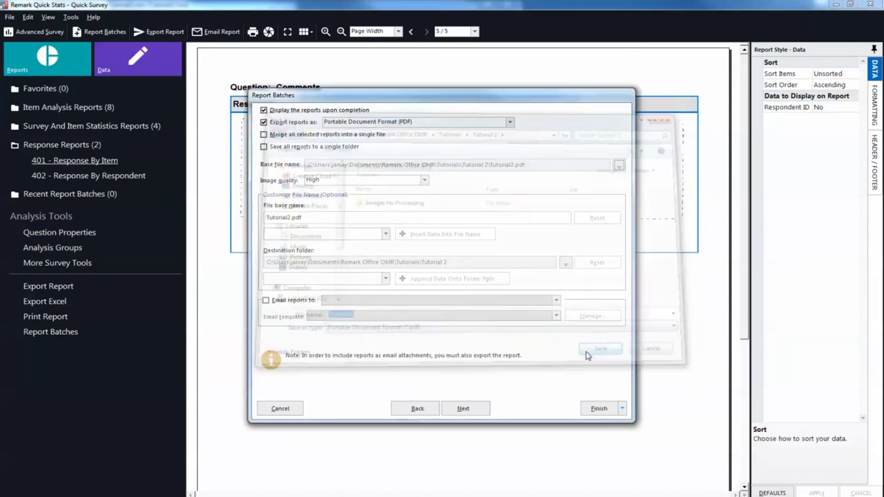
Step: Finish the report batch and decline saving it for later use
click(599, 409)
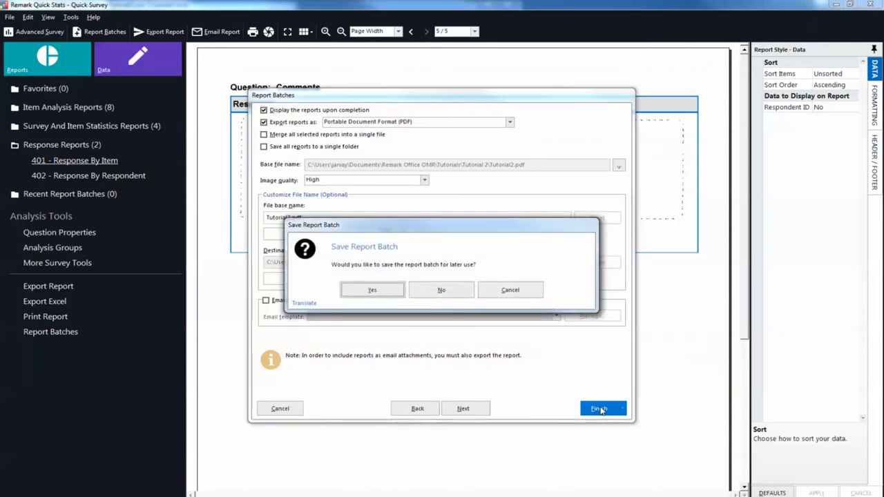
click(442, 290)
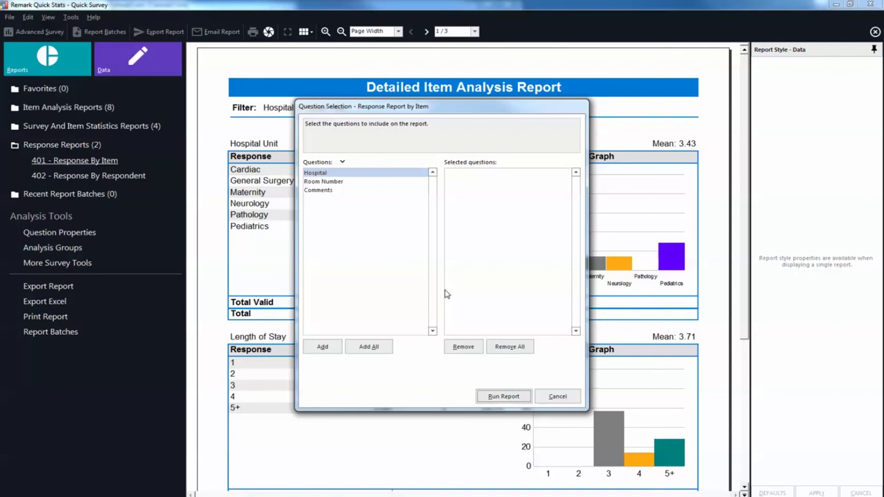
Step: Add the Comments question to the Response by Item report and run it
click(360, 192)
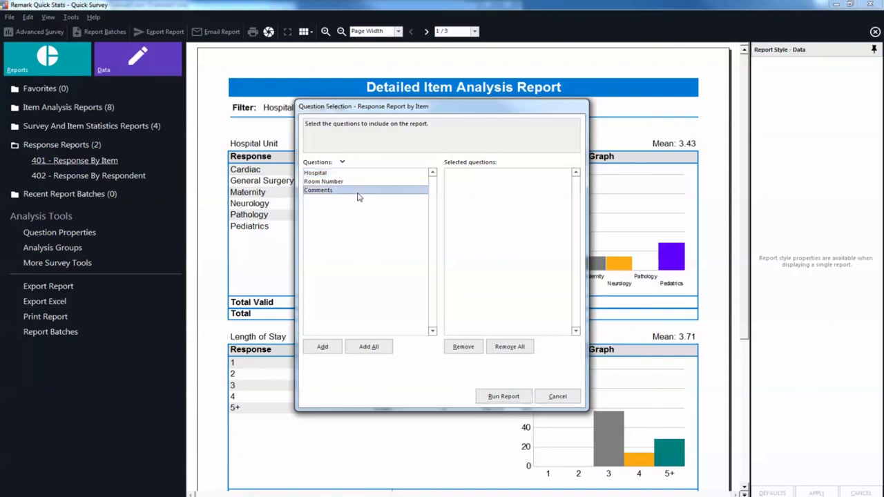
click(320, 349)
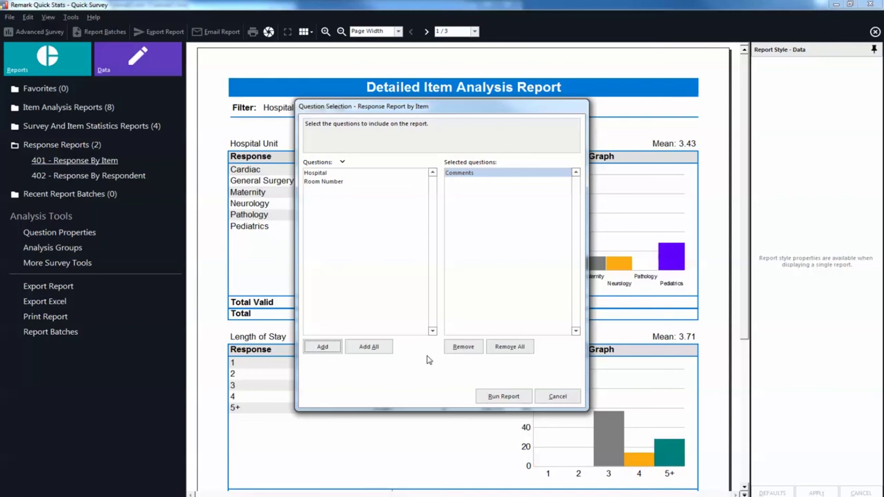
click(497, 397)
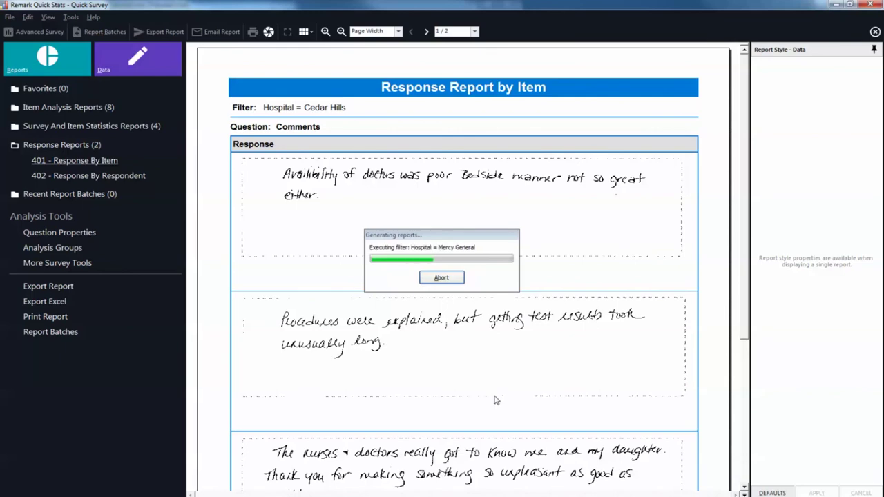